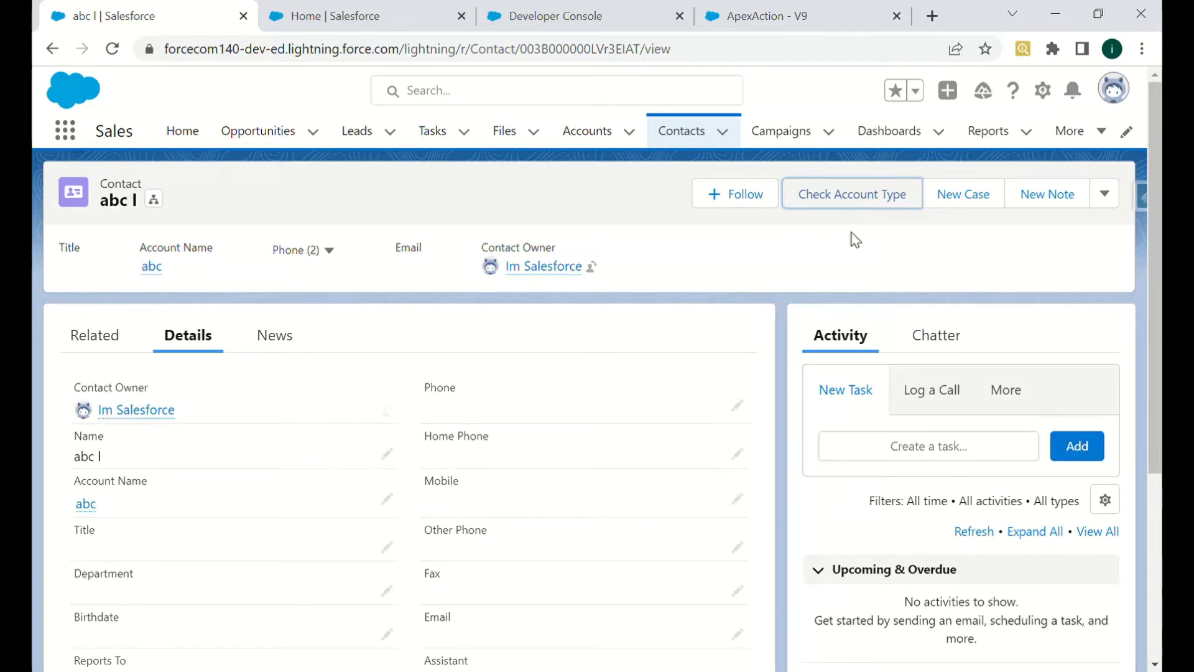
- Run the Check Account Type action on the contact, read its screen through to the end, and finish it
left_click(838, 193)
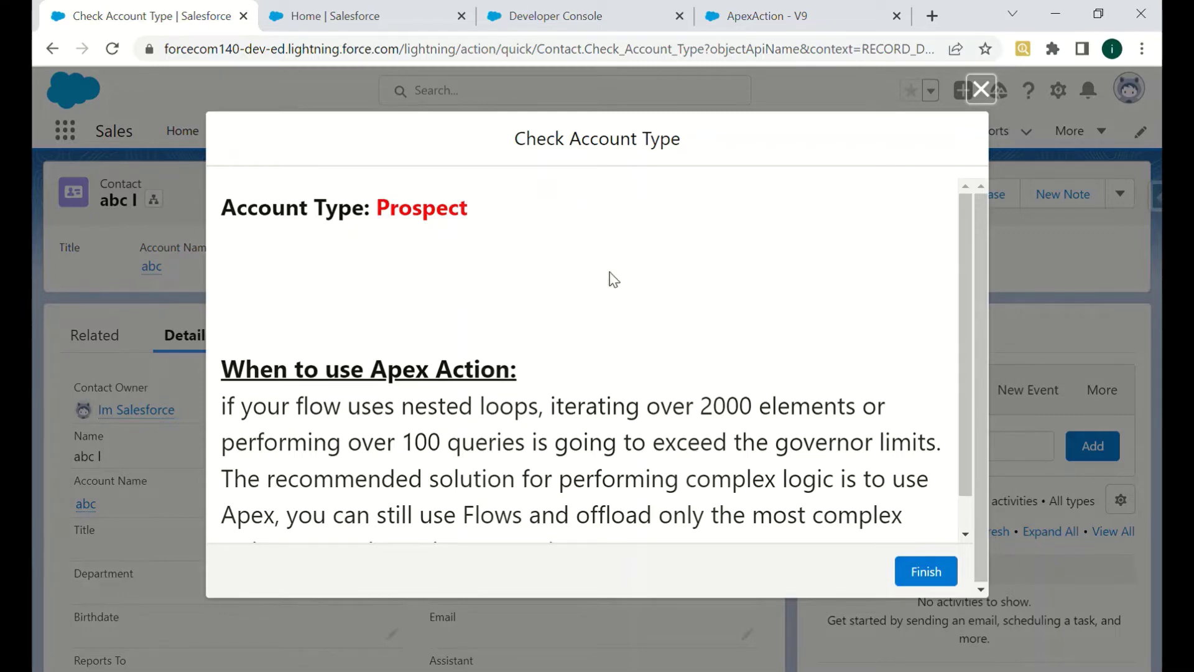
left_click_drag(960, 236, 965, 278)
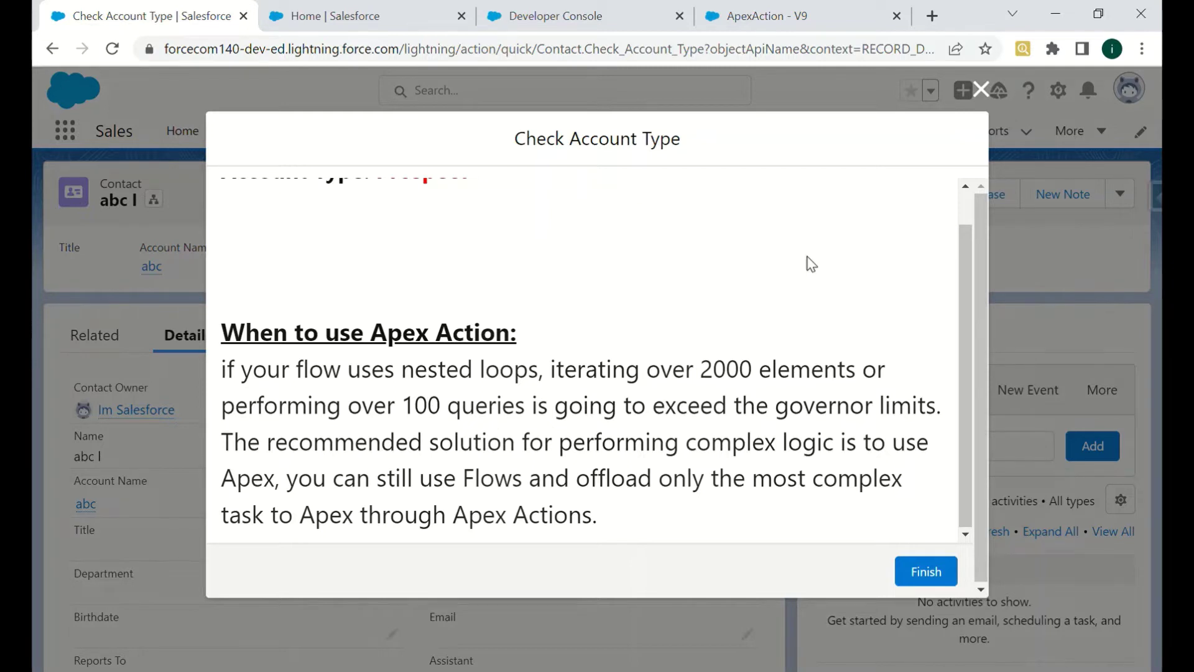
left_click(923, 569)
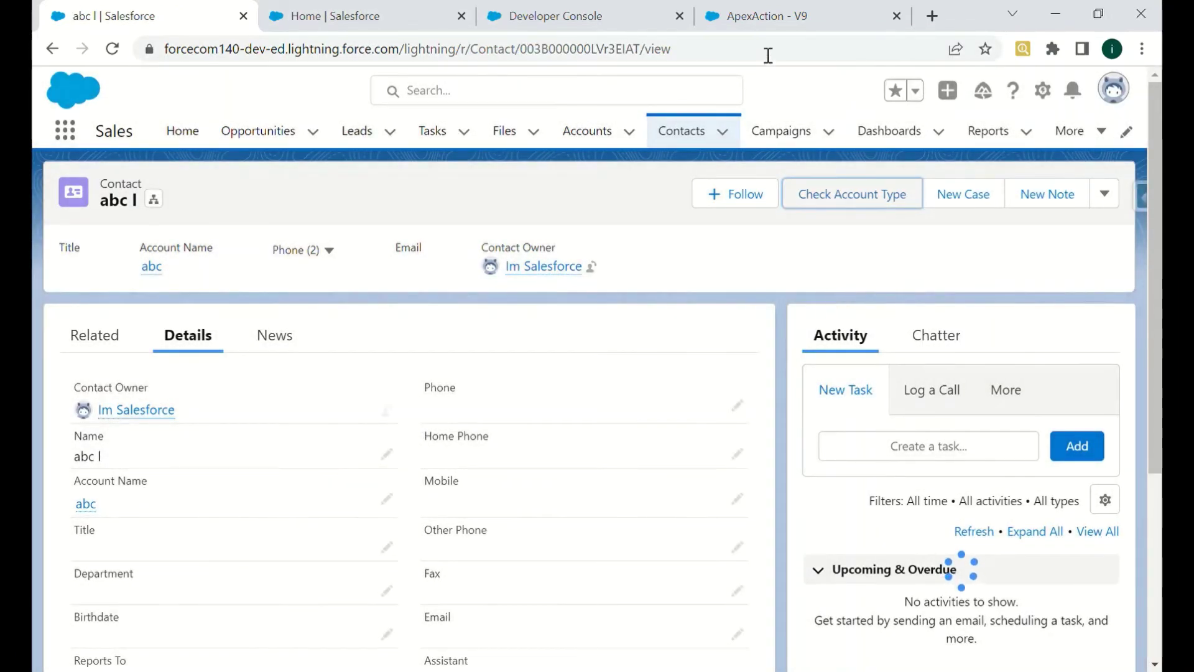
- Switch to the ApexAction flow in Flow Builder and inspect its Start element
left_click(766, 17)
left_click(597, 203)
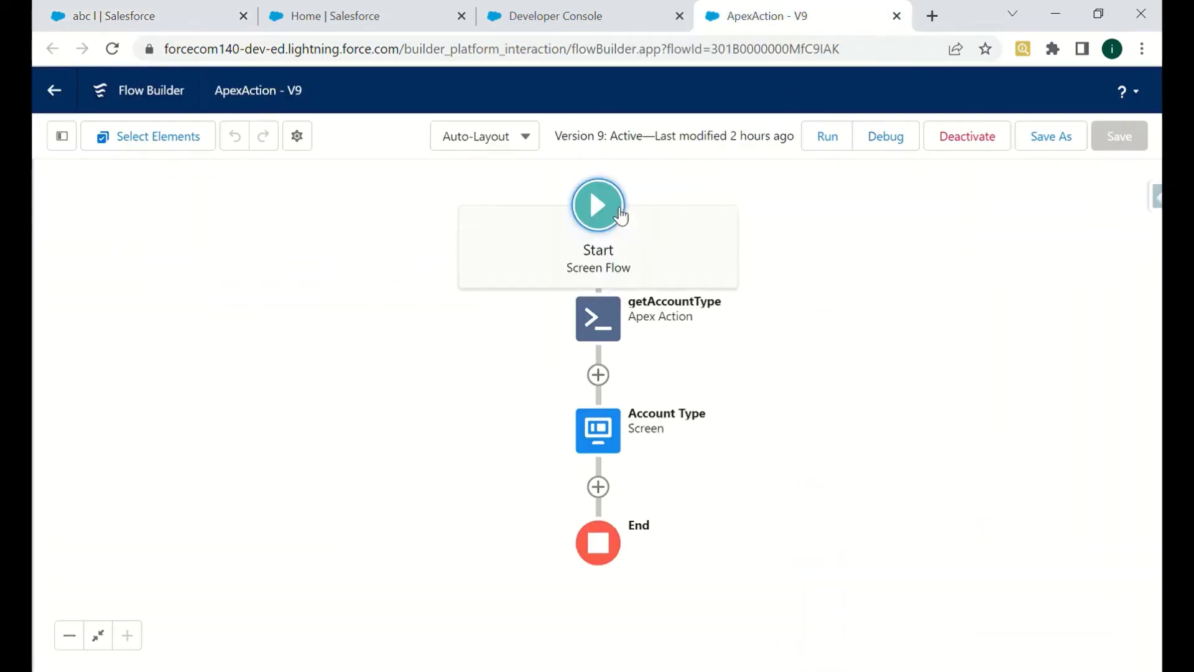
left_click(862, 287)
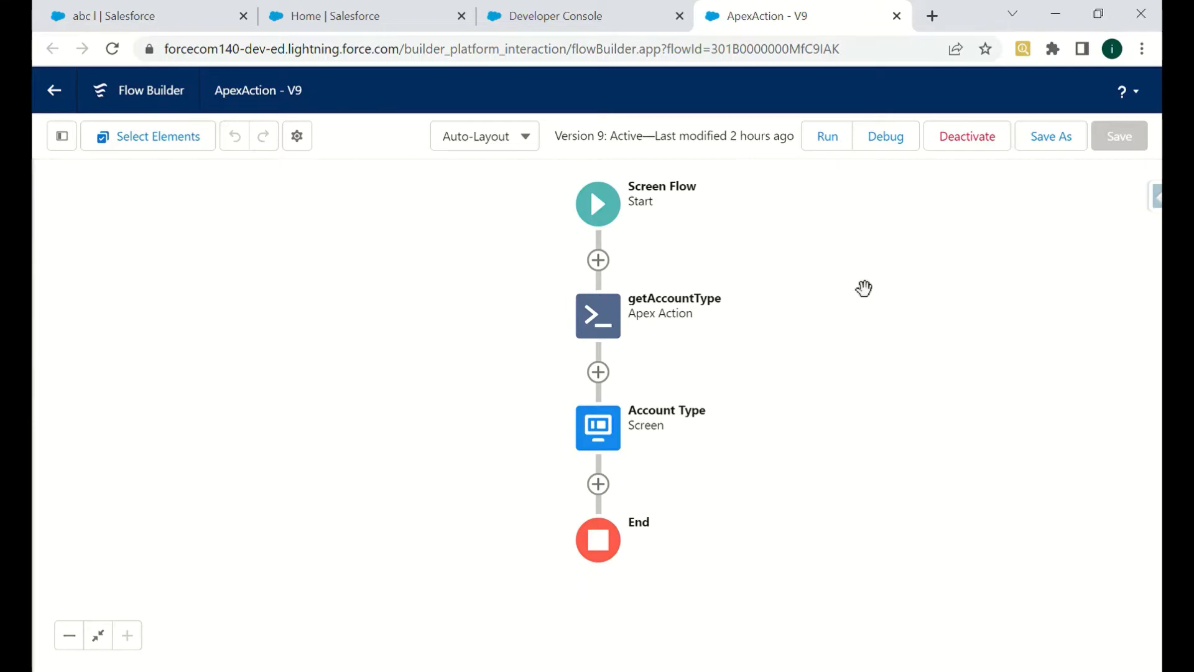
- Return to the contact record and open its parent account to check the account's Type field
left_click(127, 13)
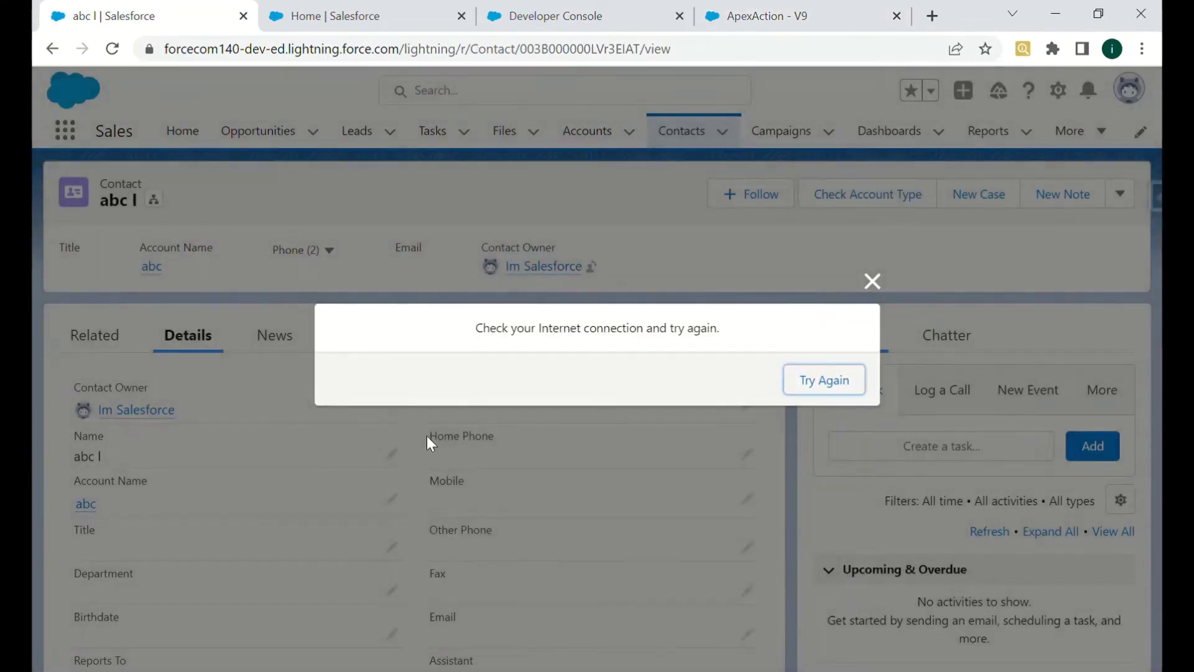
left_click(872, 282)
scroll(856, 332, "down", 4)
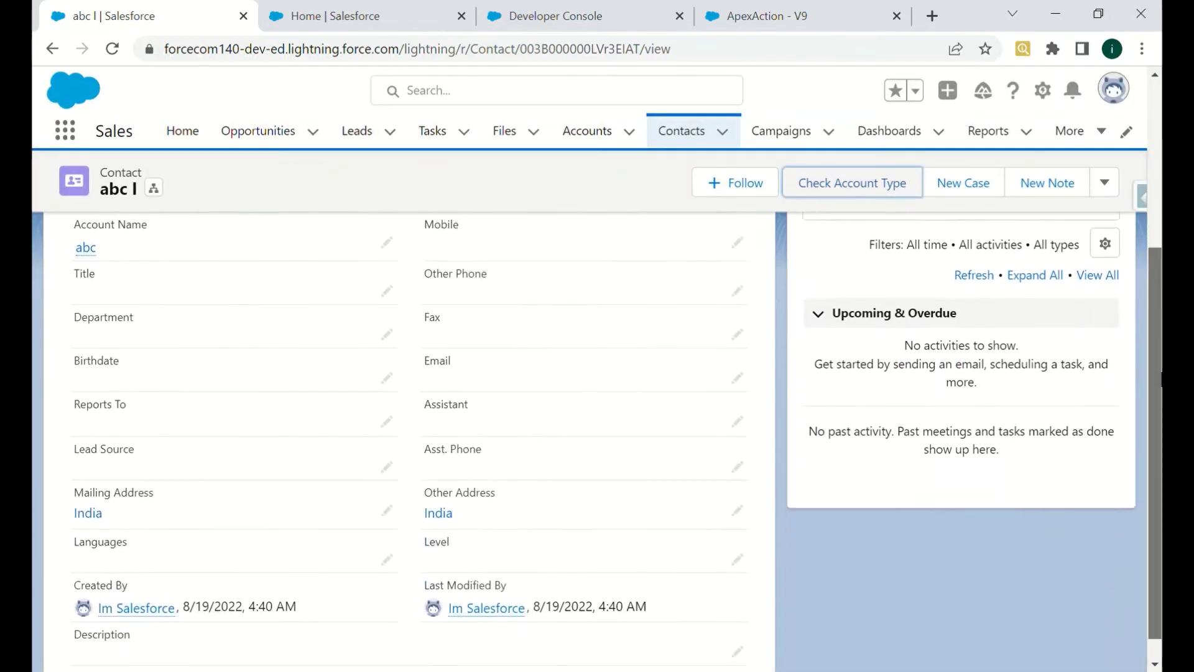
scroll(137, 398, "up", 3)
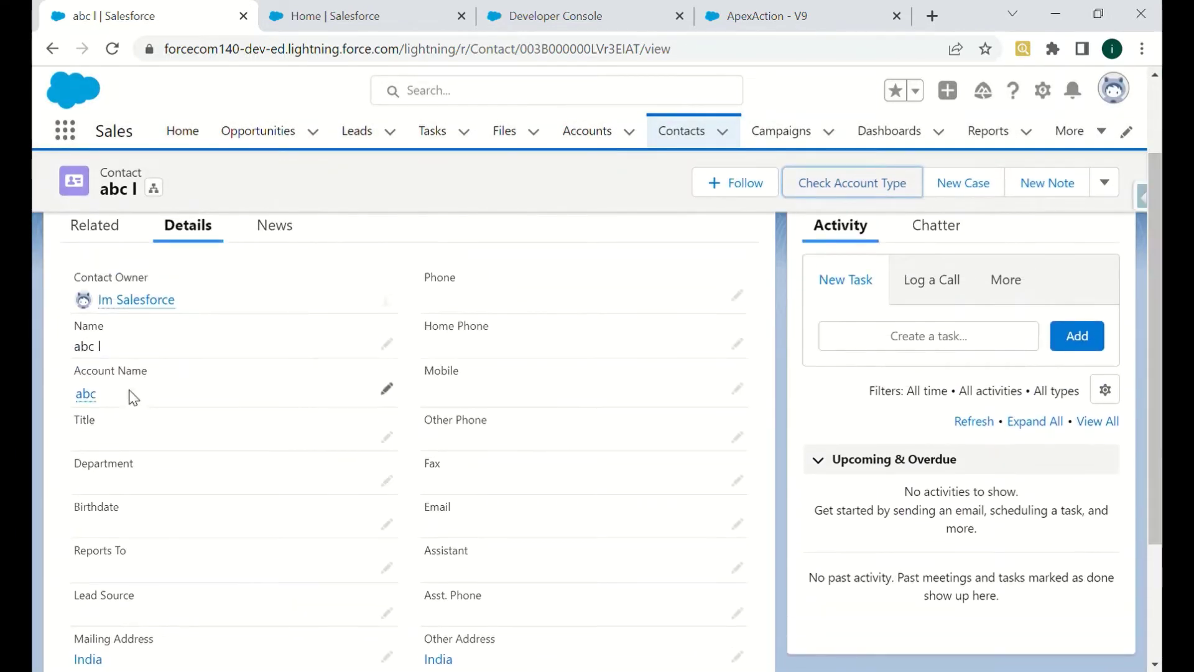
left_click(87, 396)
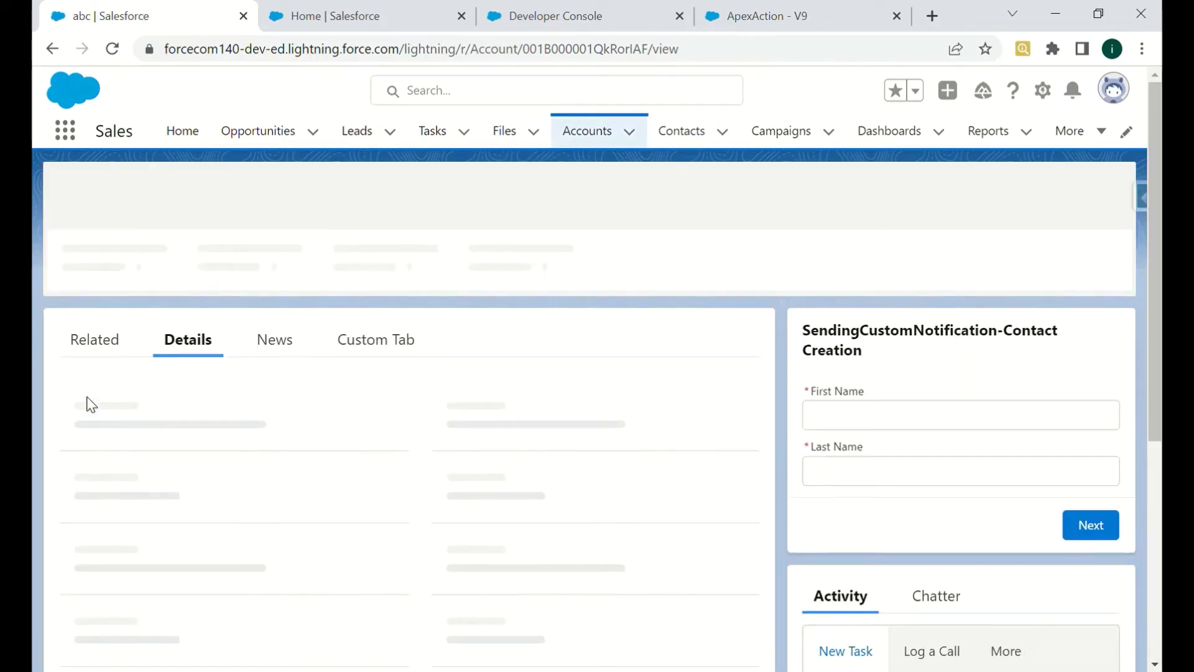
mouse_move(90, 405)
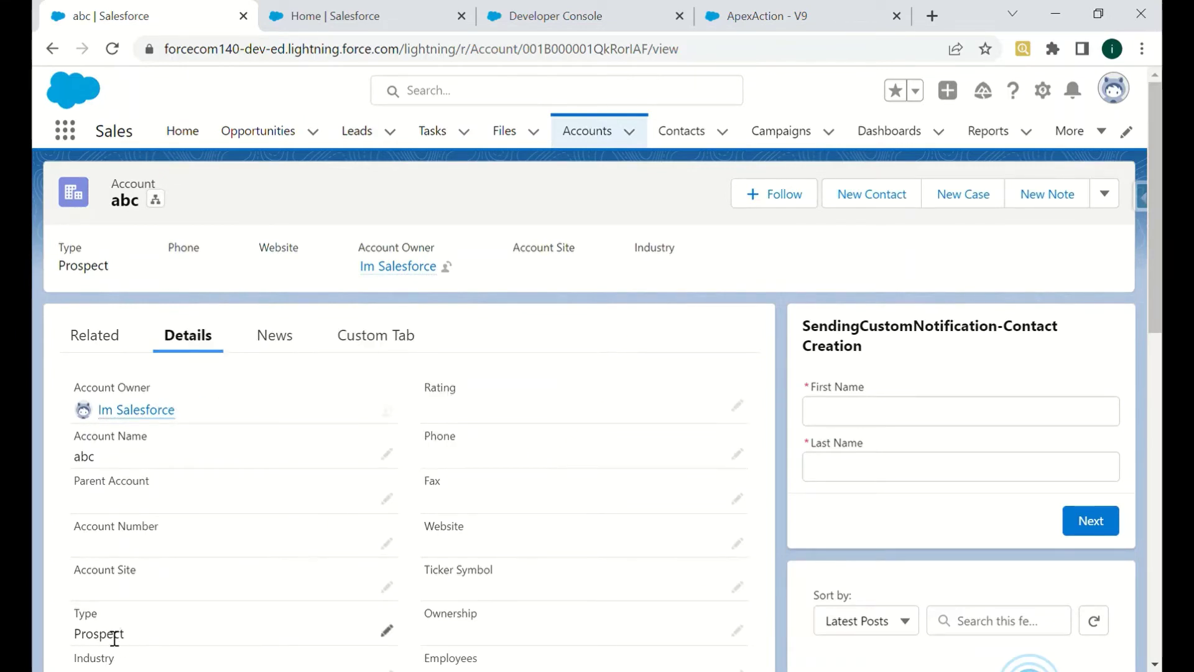
- Go back to the contact, rerun Check Account Type to compare the displayed type, and close the action
left_click(52, 48)
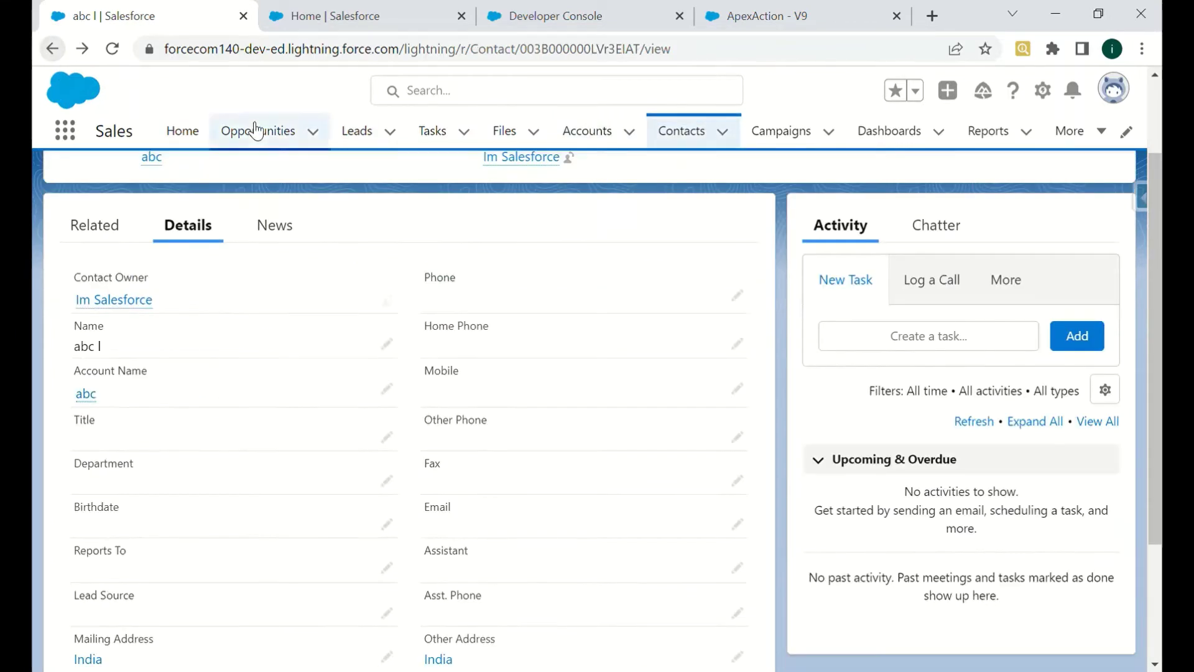
scroll(769, 157, "up", 2)
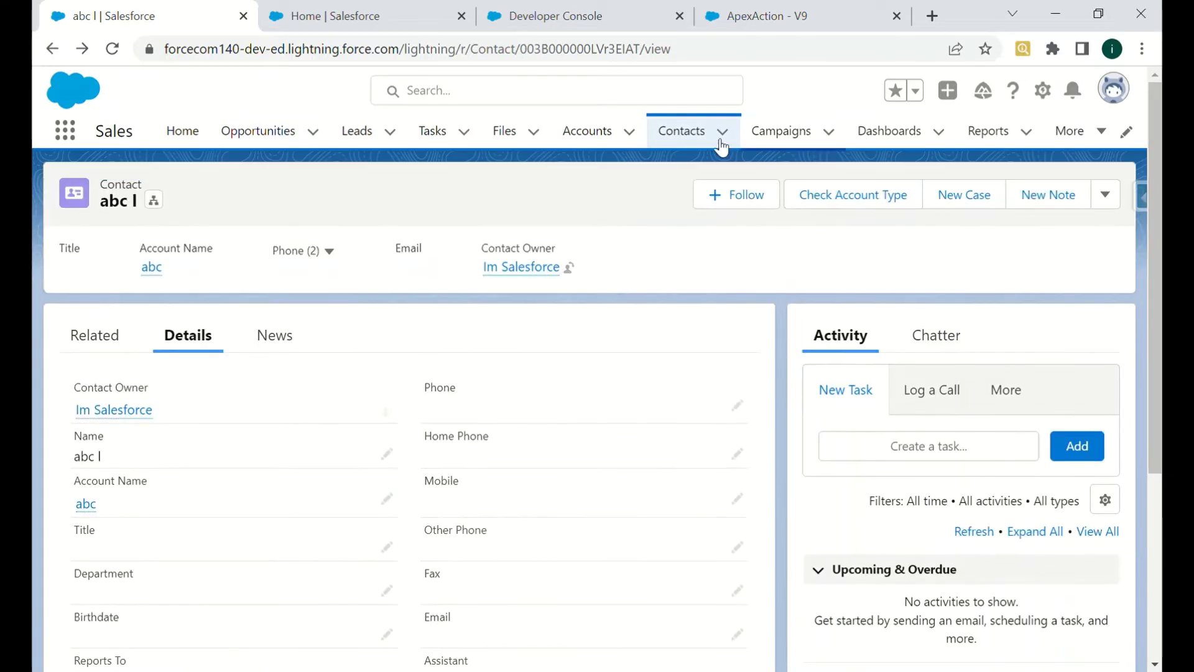
left_click(871, 198)
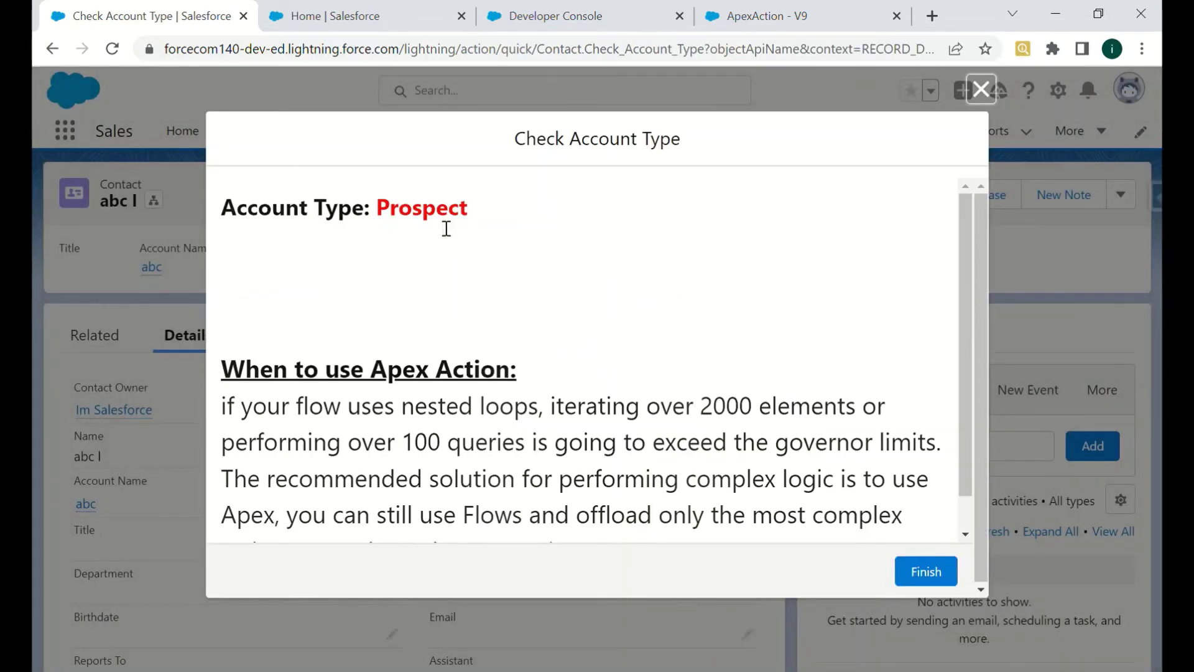
double_click(422, 211)
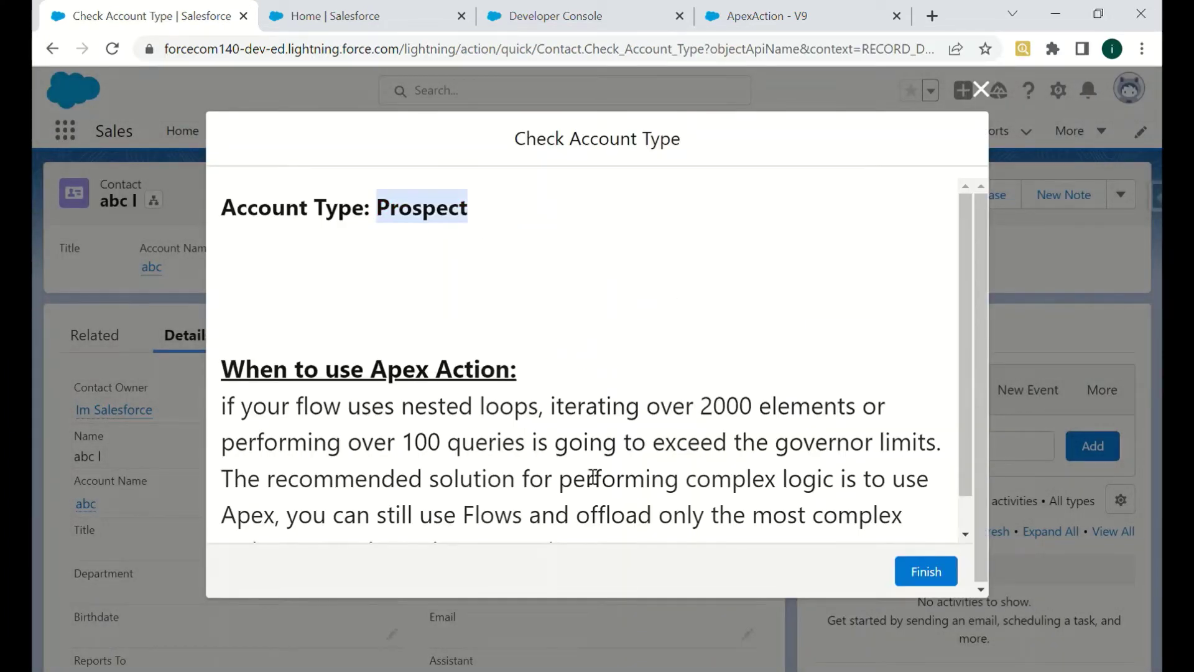
left_click(927, 571)
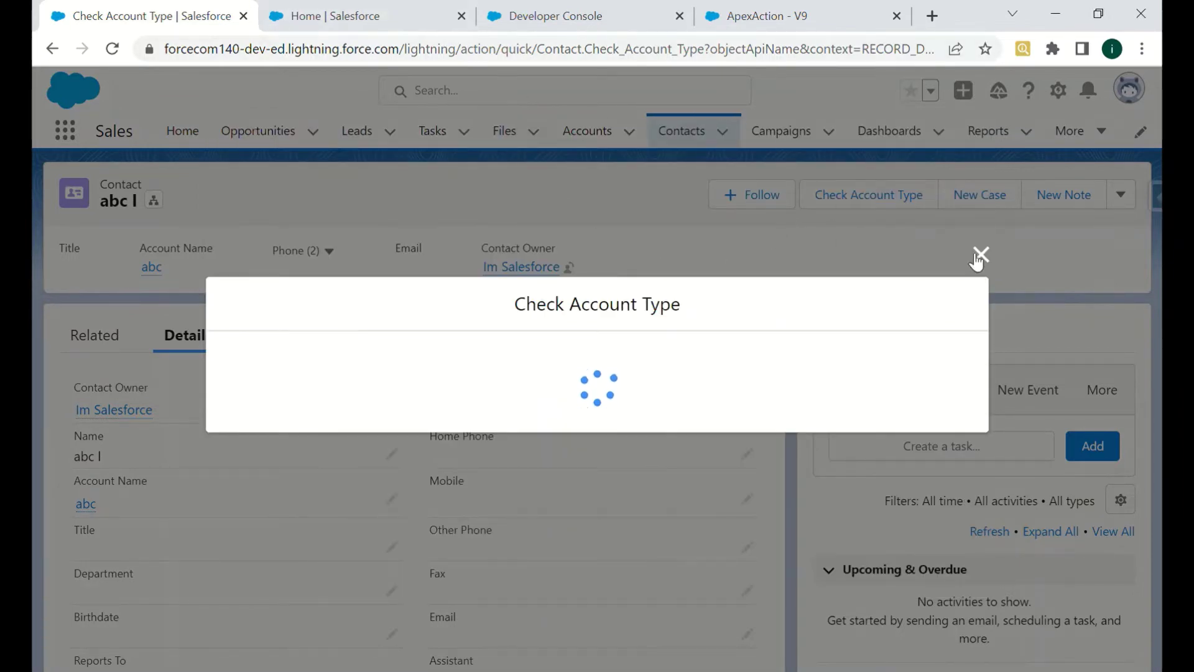
left_click(981, 254)
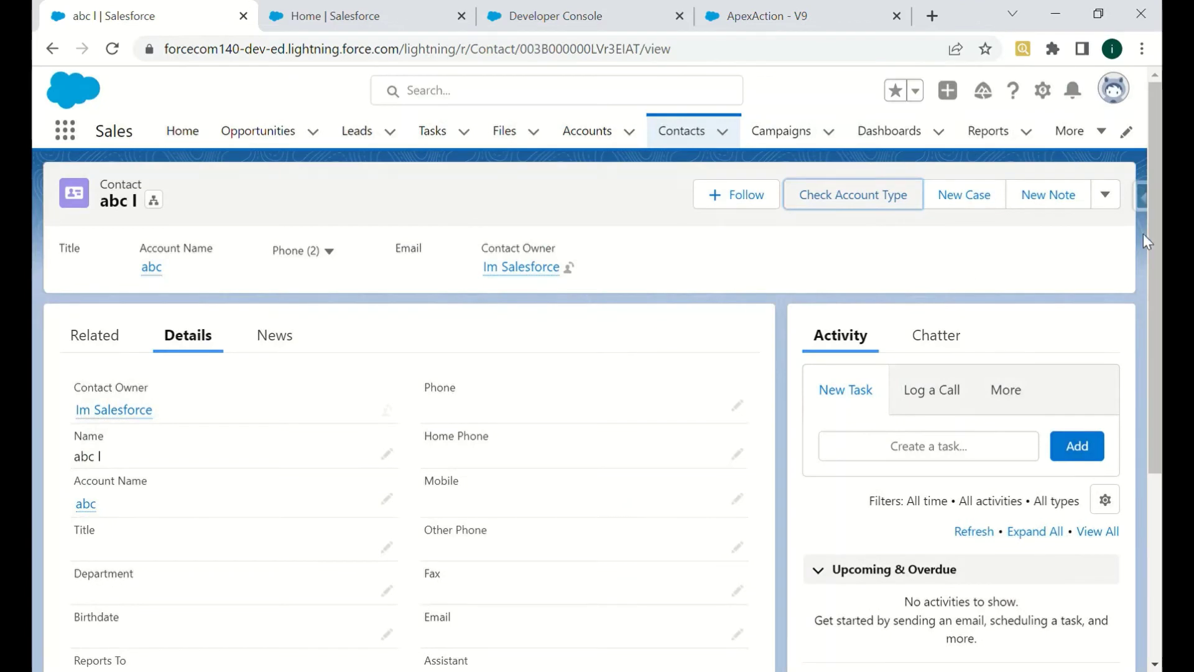
- Look over the ApexAction flow, switch to the Developer Console with the GetAccountDetail class, and dismiss its error dialogs
left_click(795, 10)
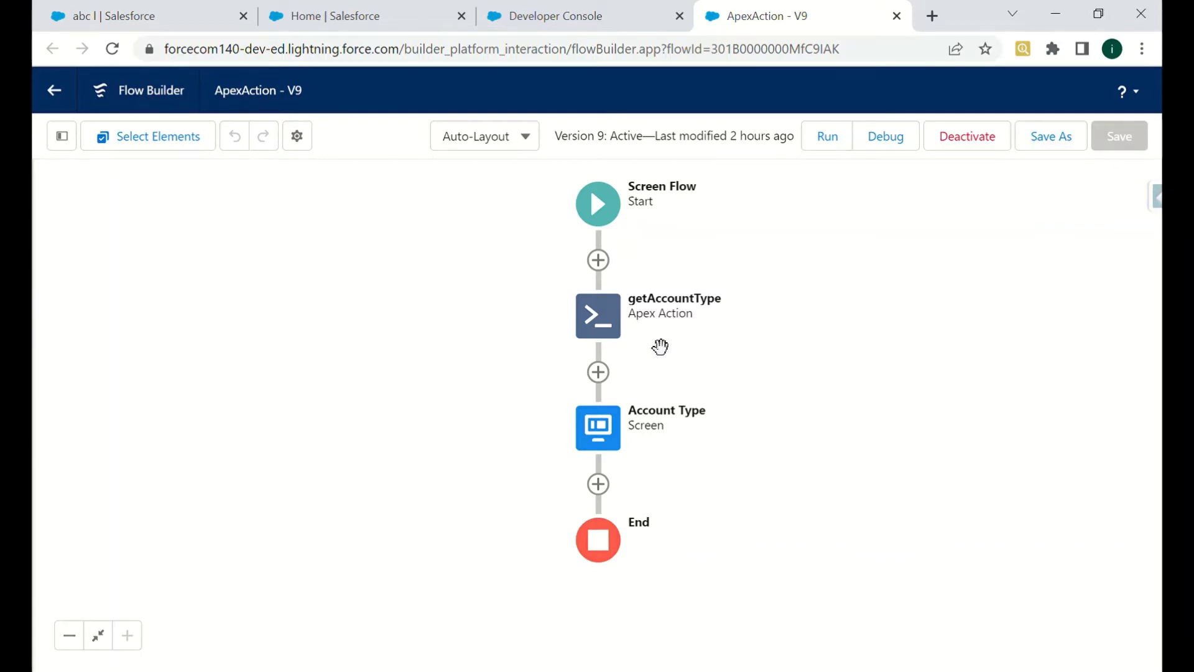
left_click(532, 5)
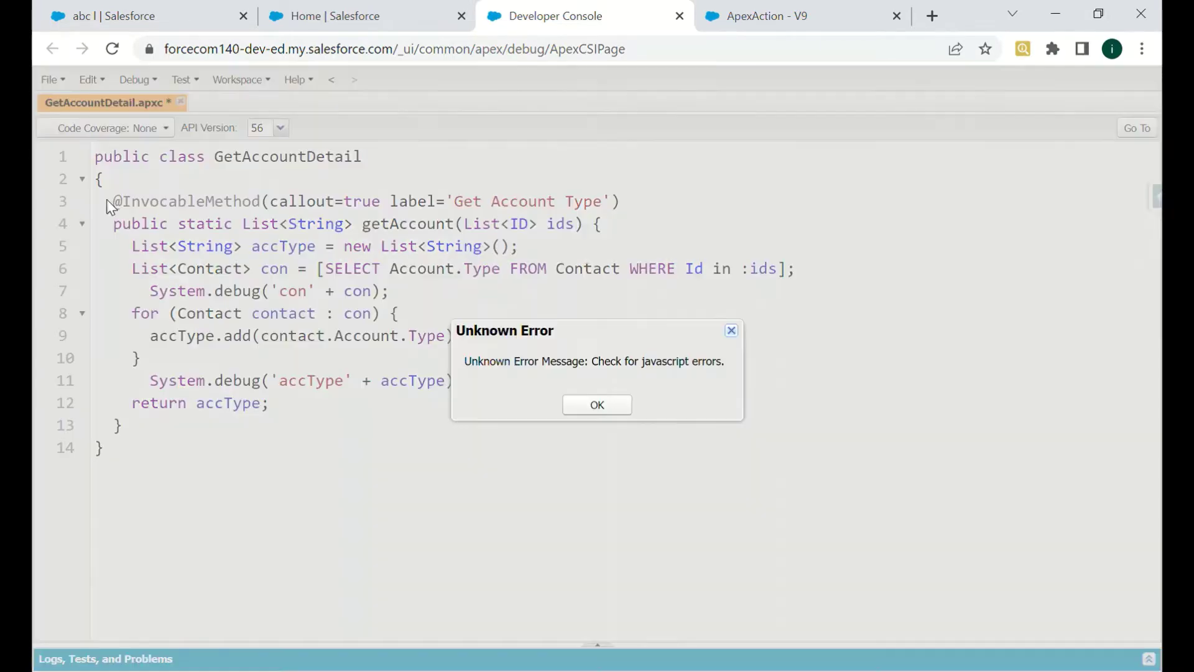
left_click(597, 405)
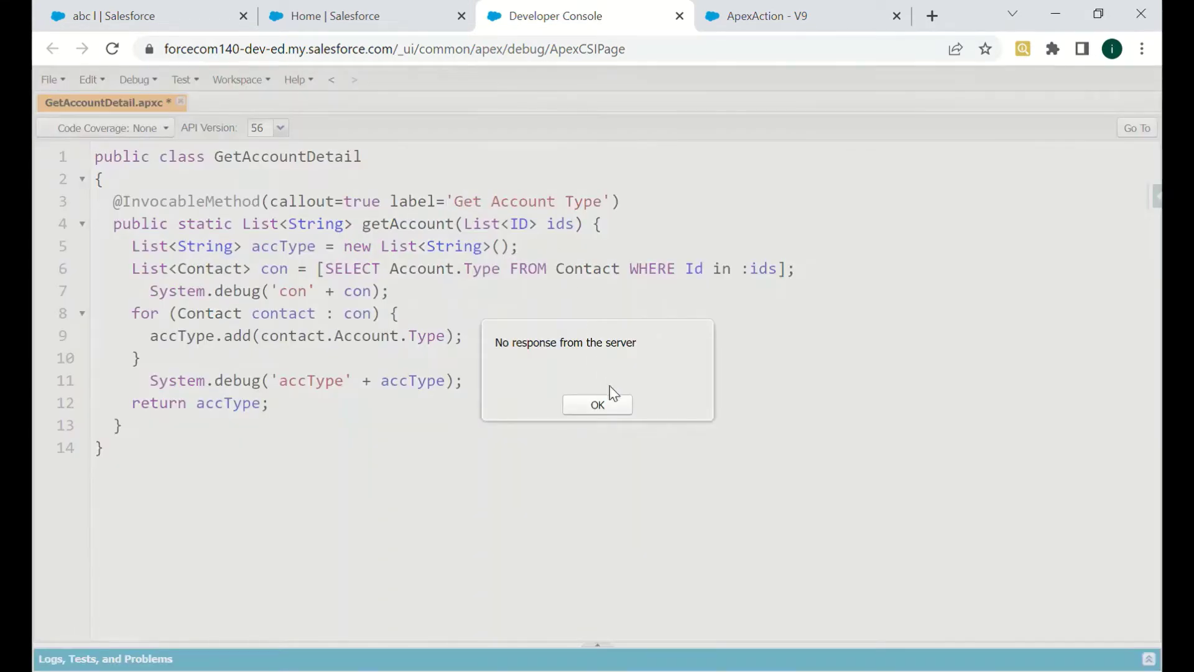
left_click(598, 405)
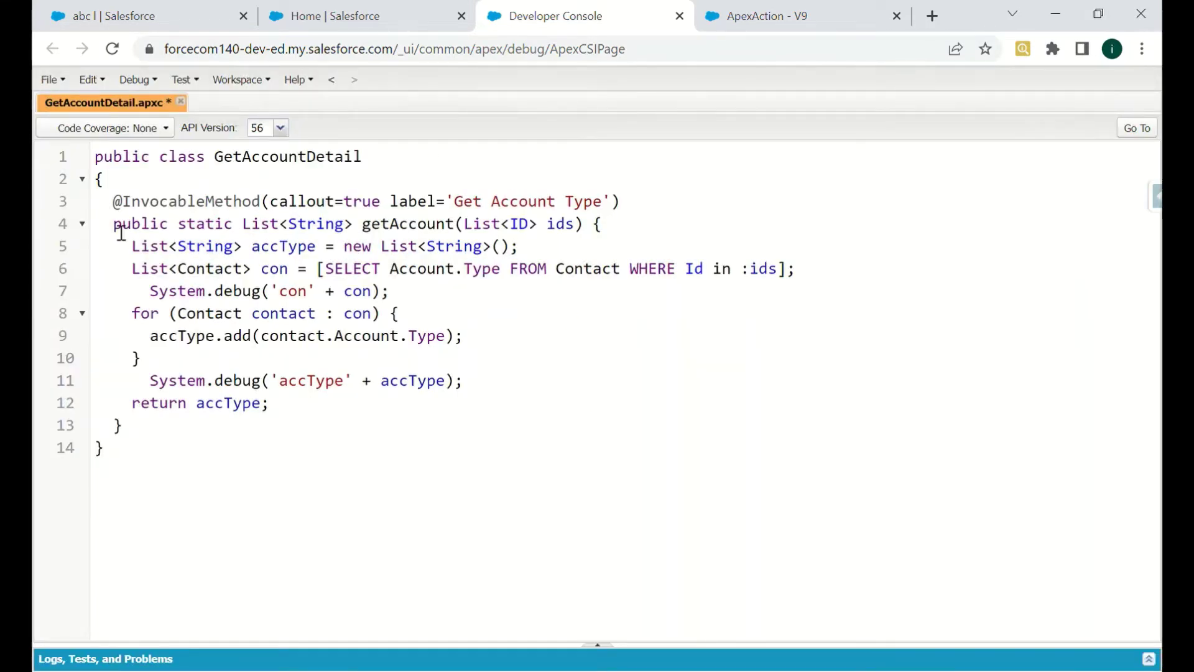
- Examine the GetAccountDetail class code: the getAccount return type, the ids parameter, the accType list and the contact loop
double_click(255, 229)
left_click(354, 229, "shift")
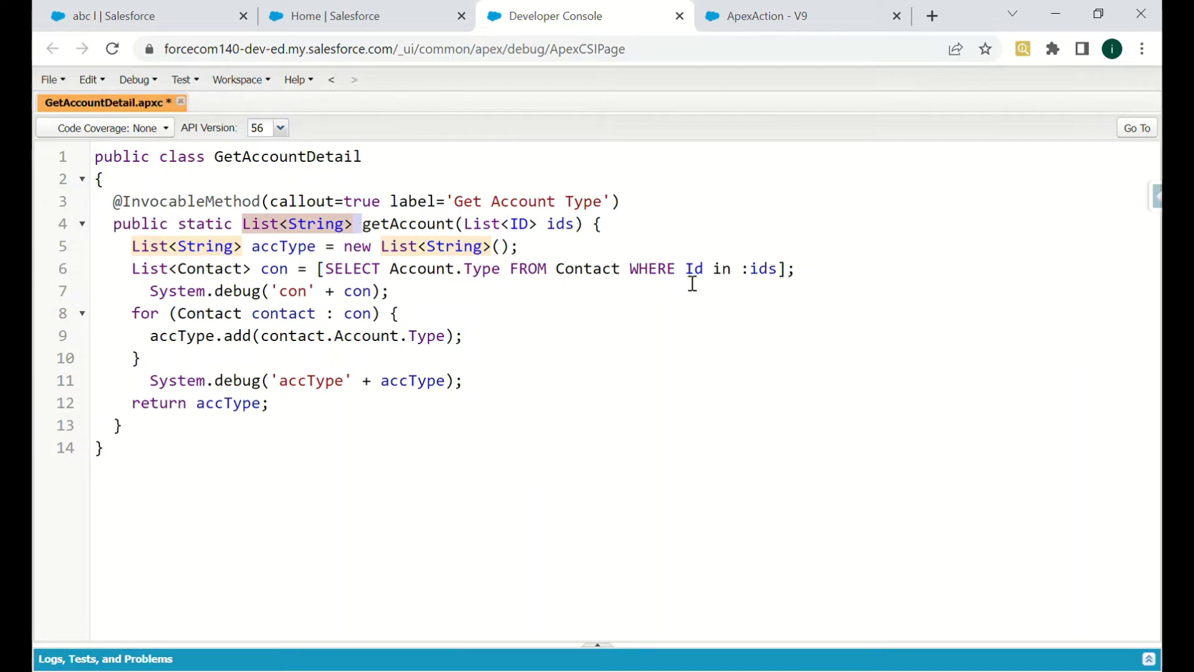
left_click(567, 225)
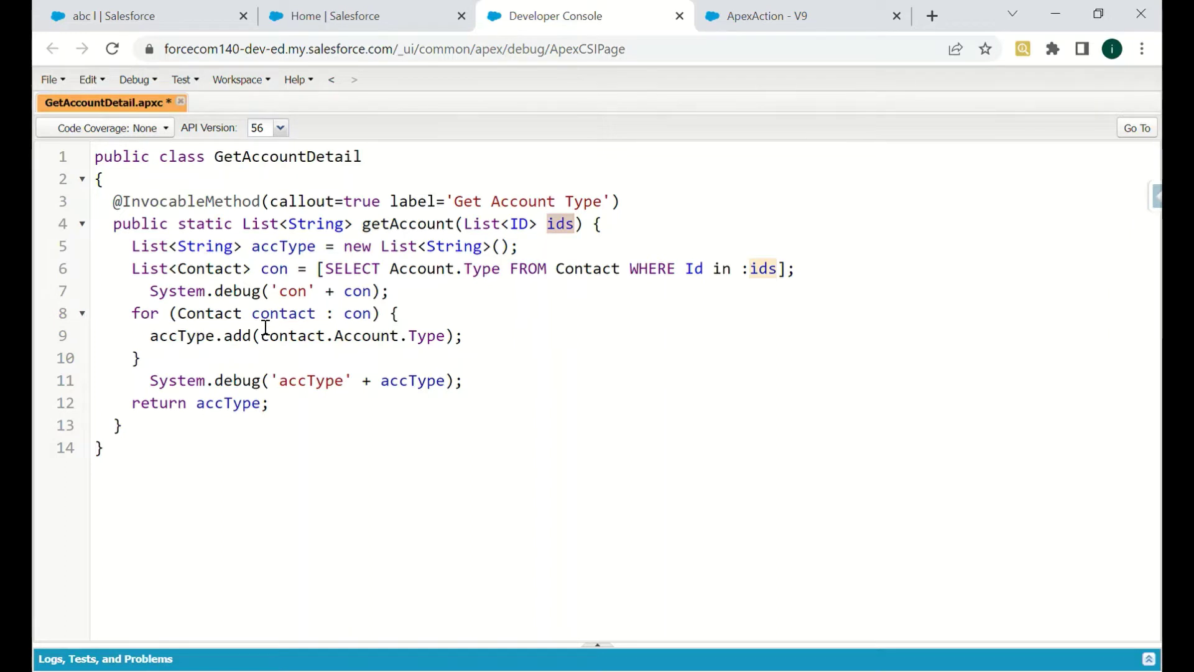
double_click(359, 321)
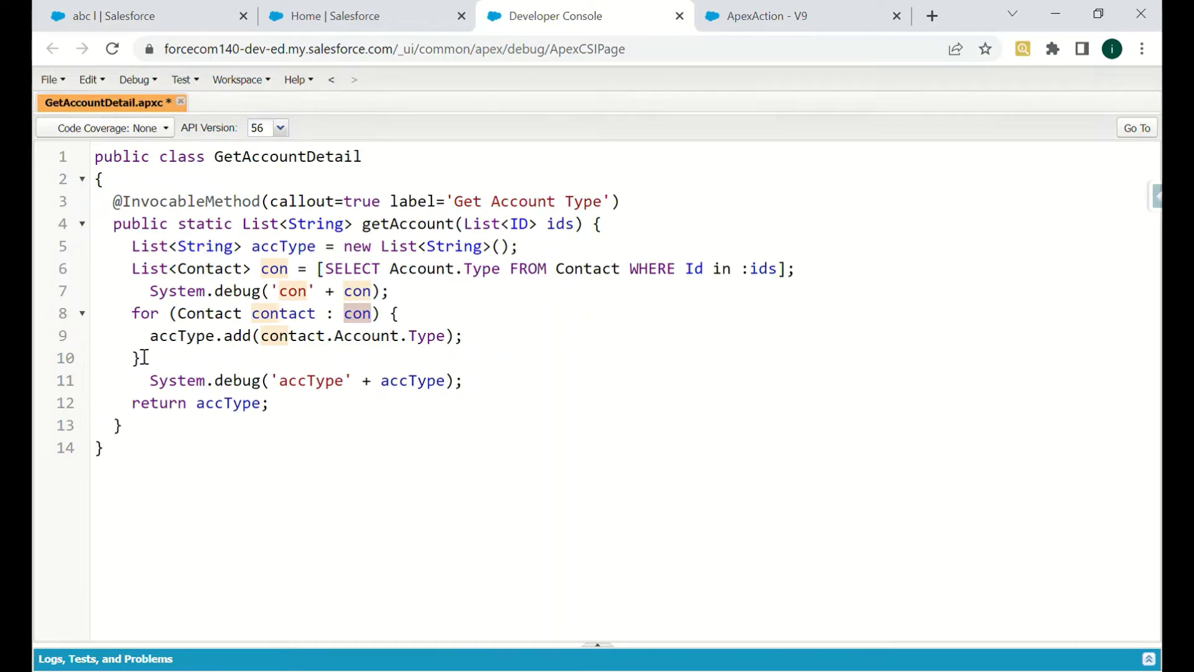
left_click_drag(128, 247, 528, 252)
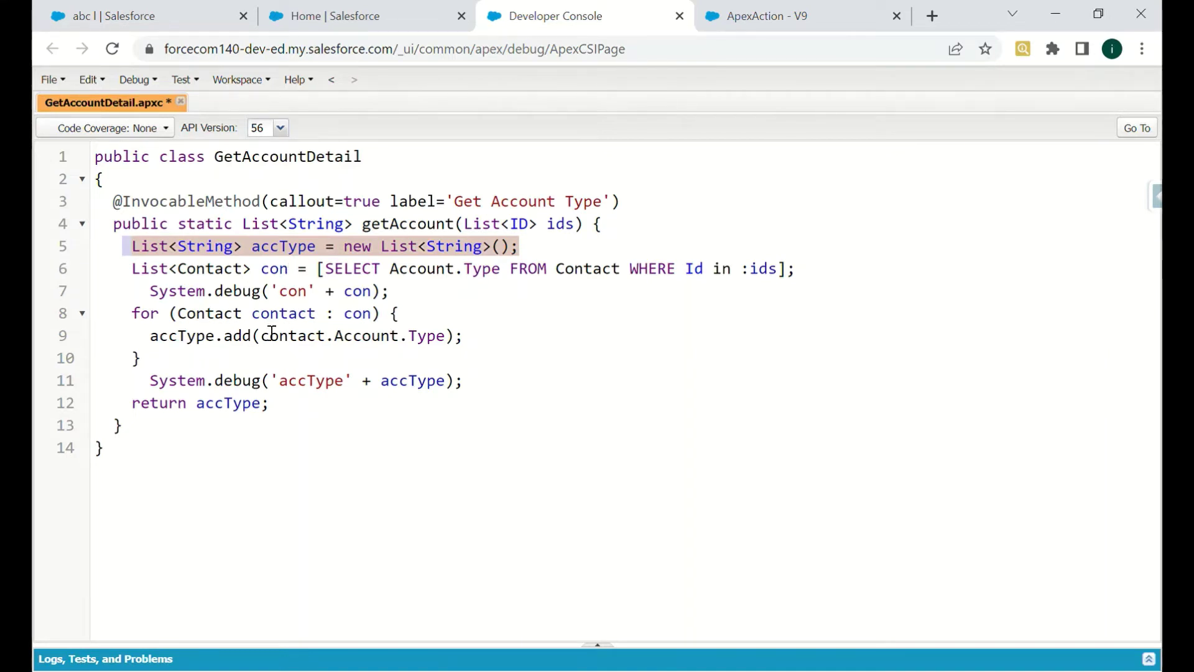
double_click(280, 314)
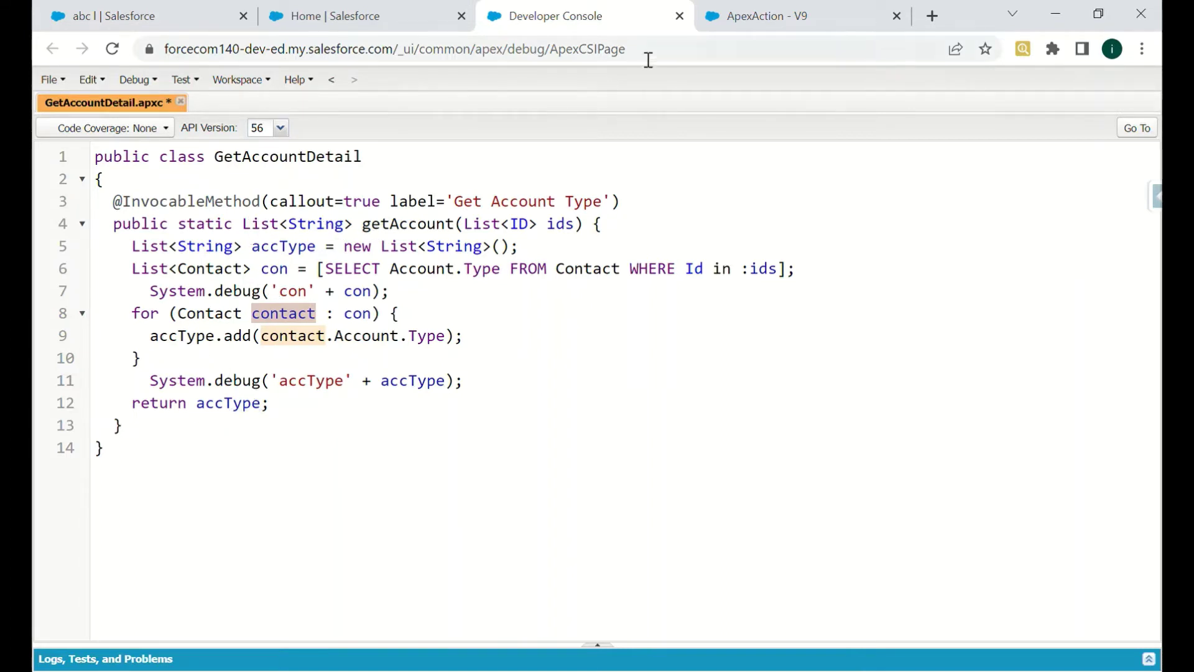
- Review the flow's getAccountType Apex action, including its ids input and its advanced output variable assignment, and close it without changes
left_click(749, 9)
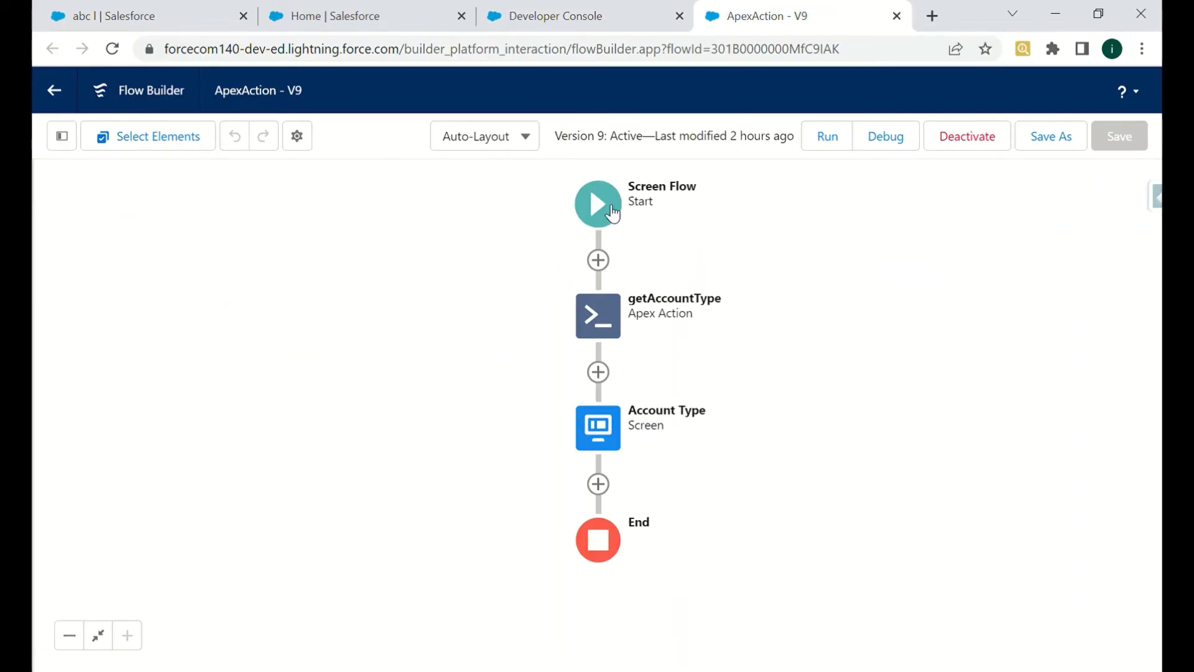
left_click(534, 16)
left_click(454, 19)
left_click(622, 16)
left_click(748, 9)
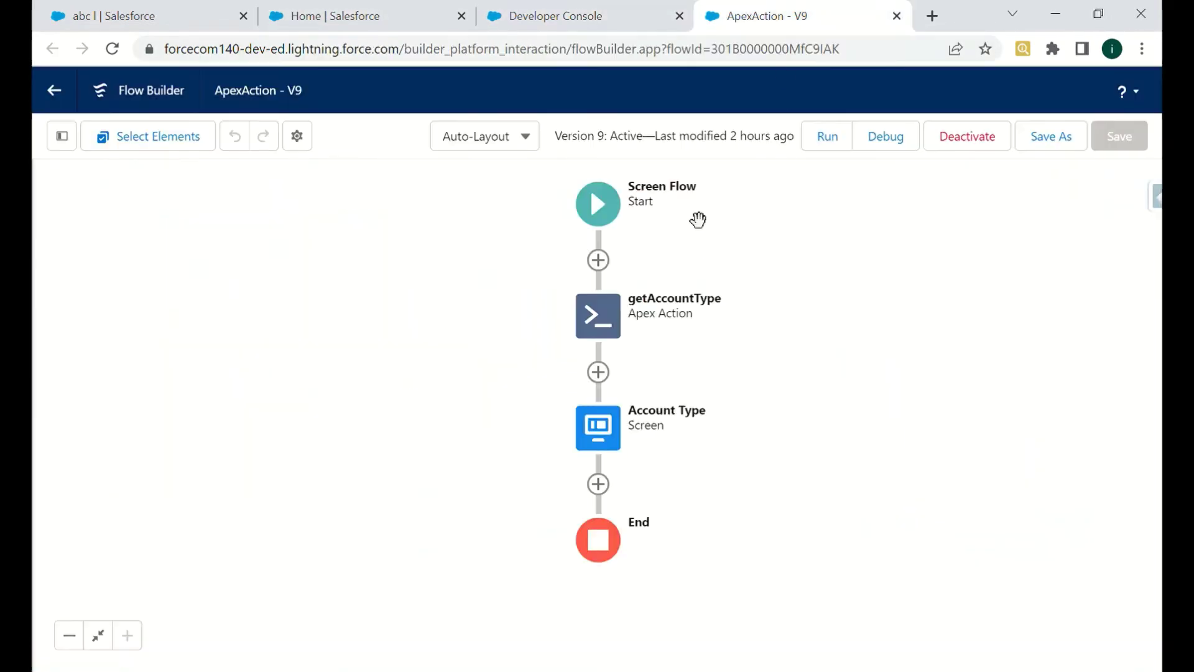
left_click(597, 203)
left_click(602, 376)
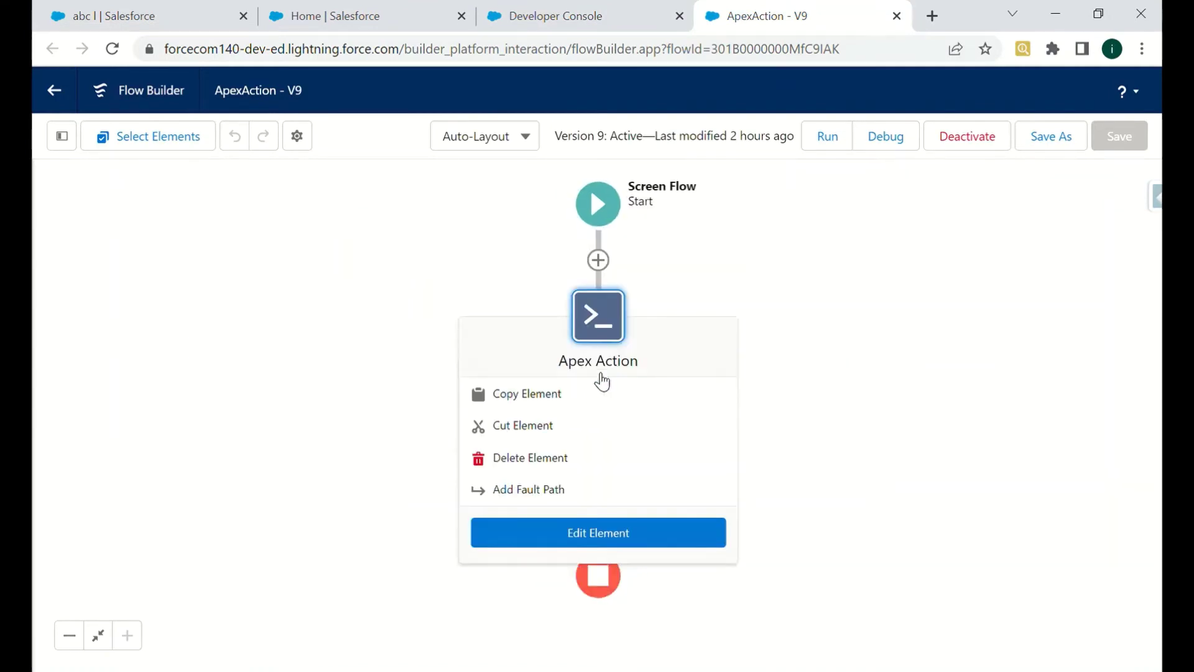
double_click(601, 325)
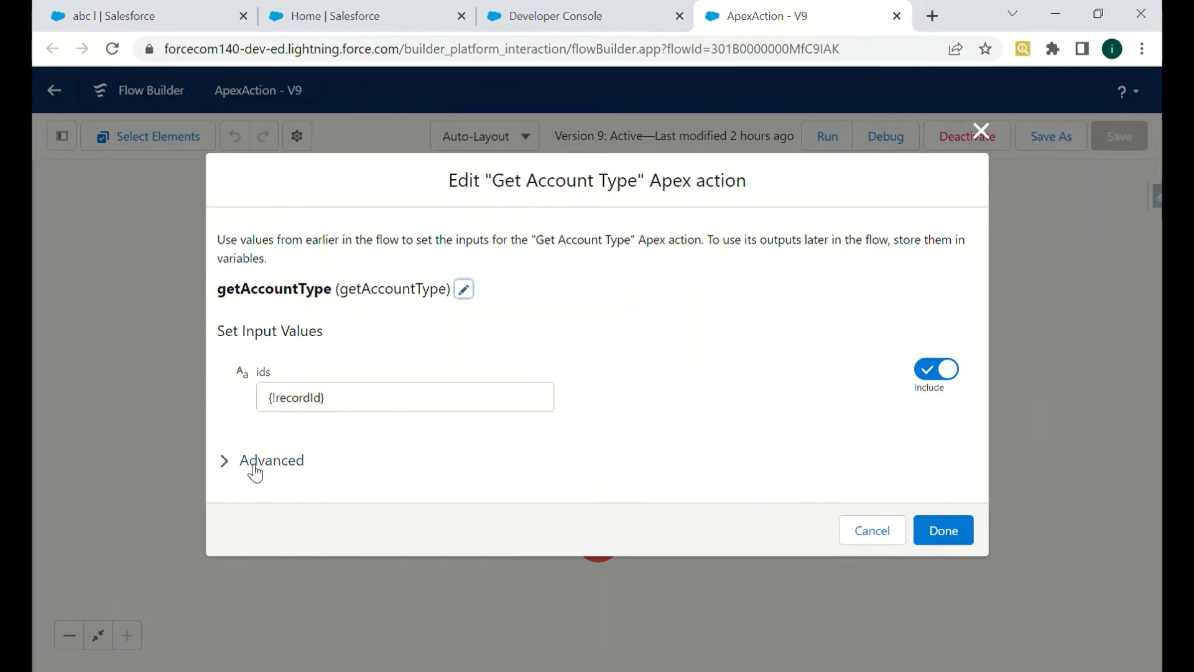
left_click(235, 464)
scroll(592, 346, "down", 3)
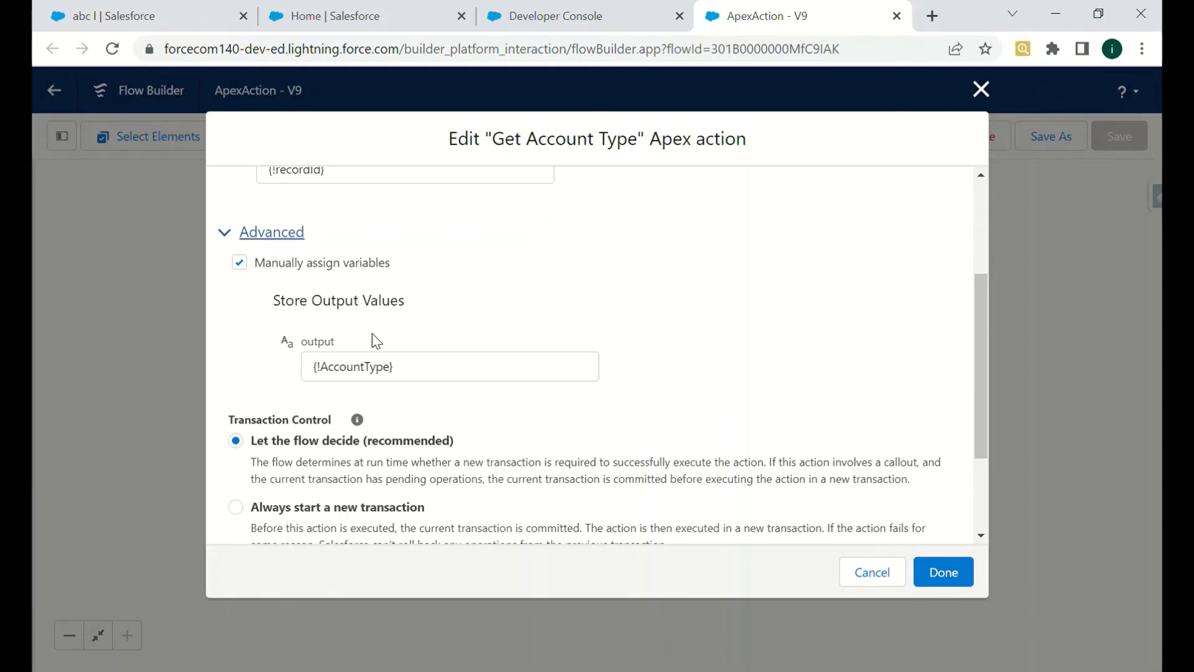
left_click(980, 89)
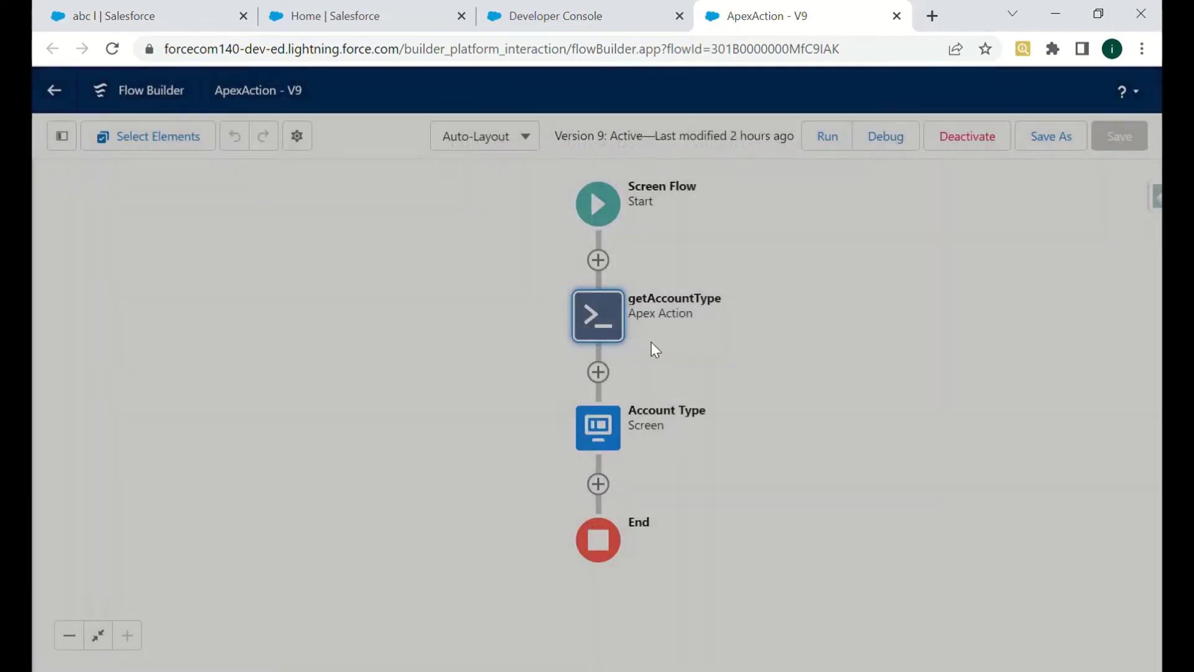
- Review the flow's Account Type screen and the recordId variable's settings, and switch back to the contact record
double_click(605, 436)
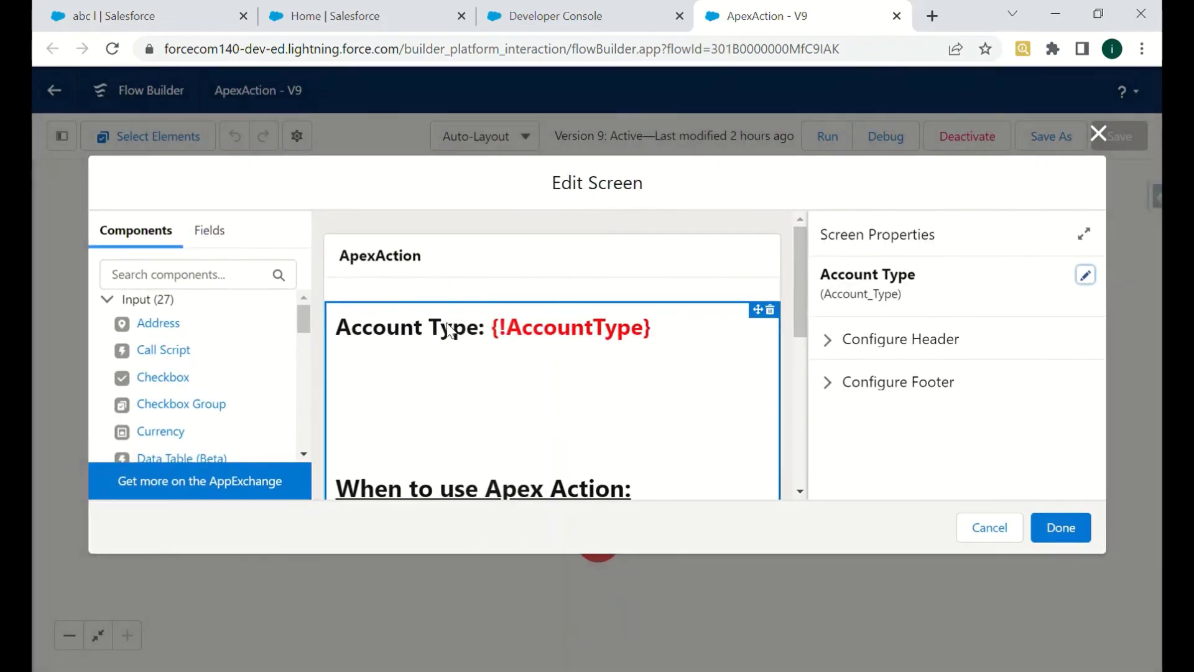
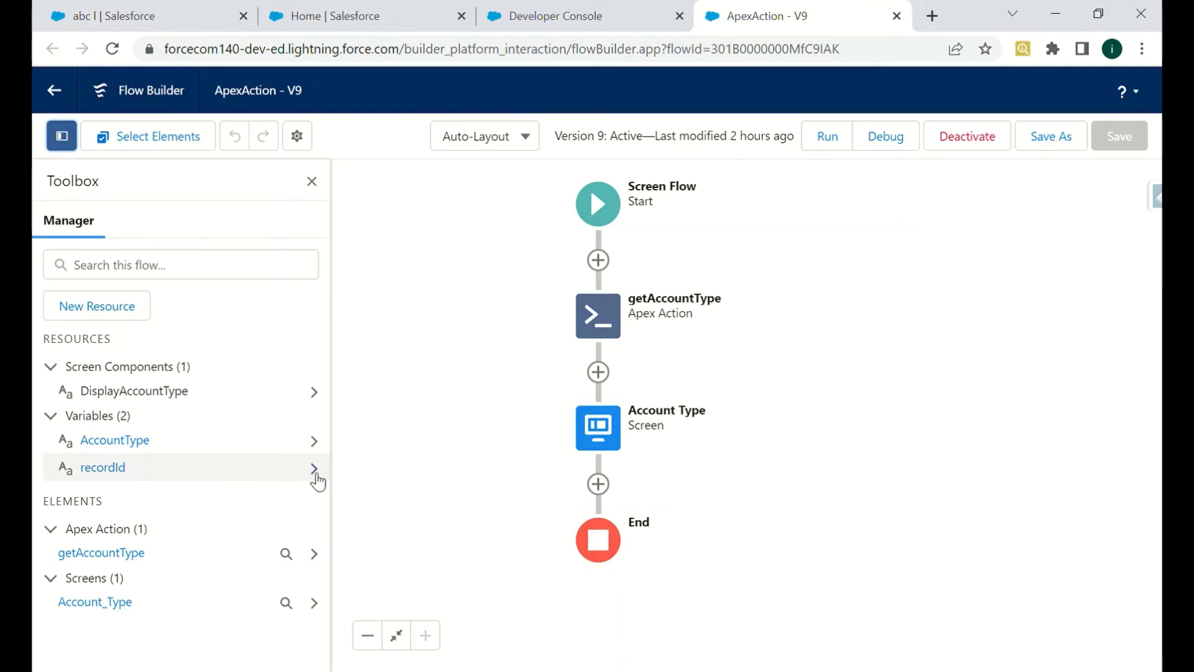
left_click(282, 376)
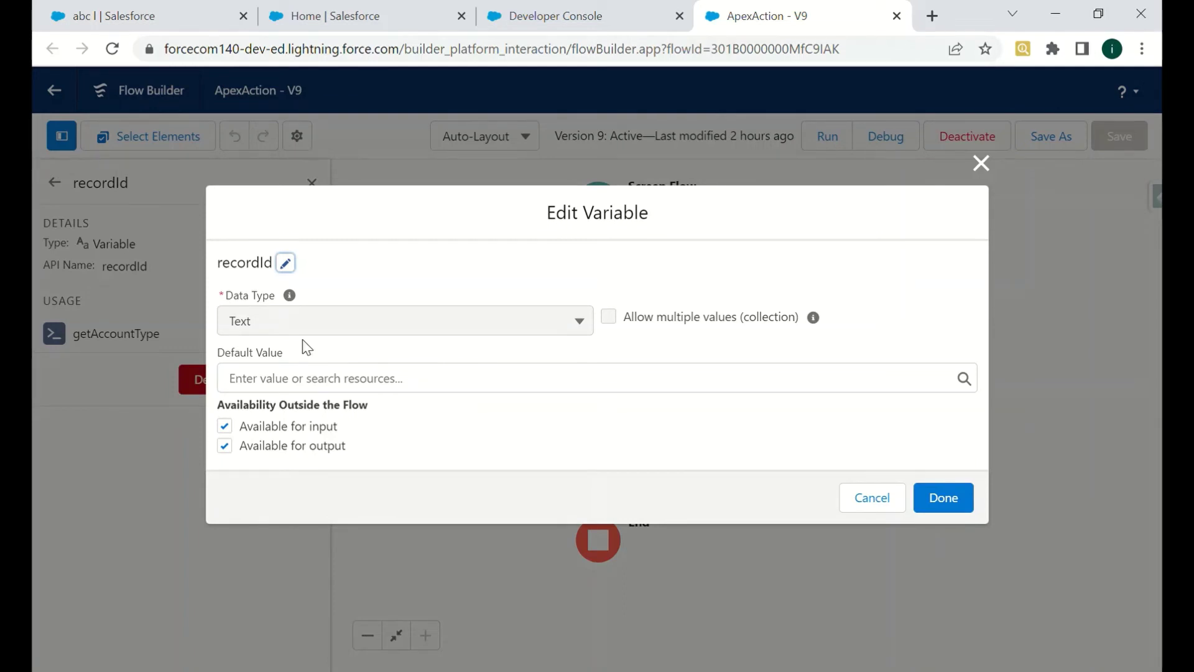
left_click(112, 15)
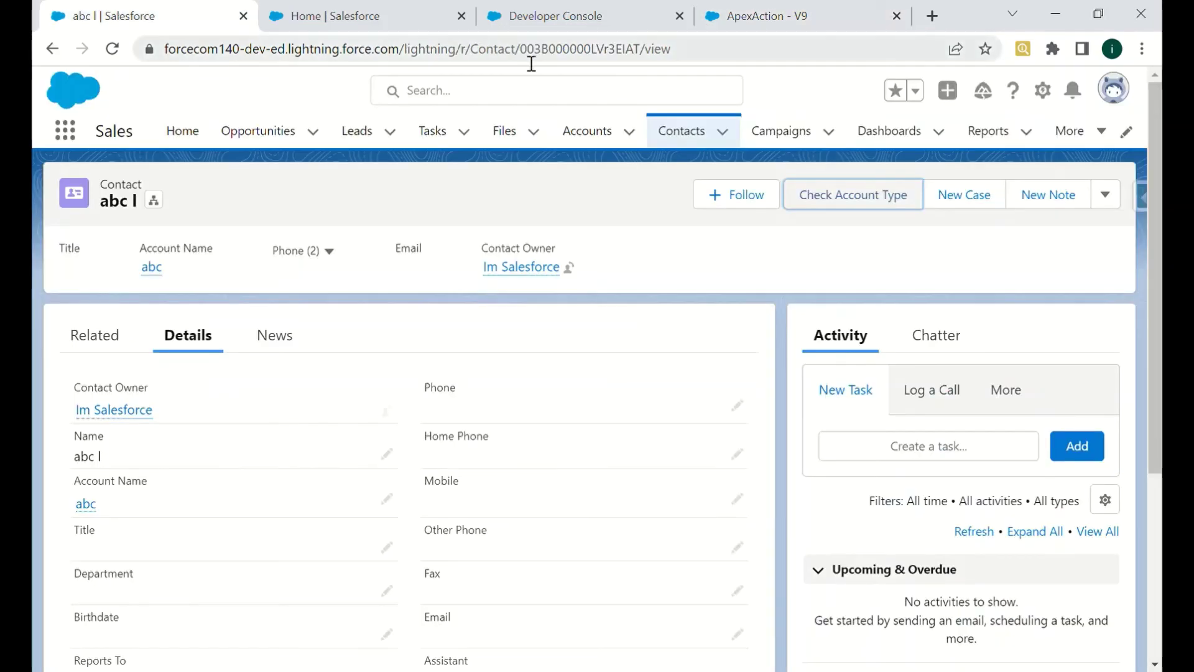
- Highlight the record ID in the contact's web address, and close the recordId variable's settings and details in the ApexAction flow
double_click(573, 50)
left_click(760, 14)
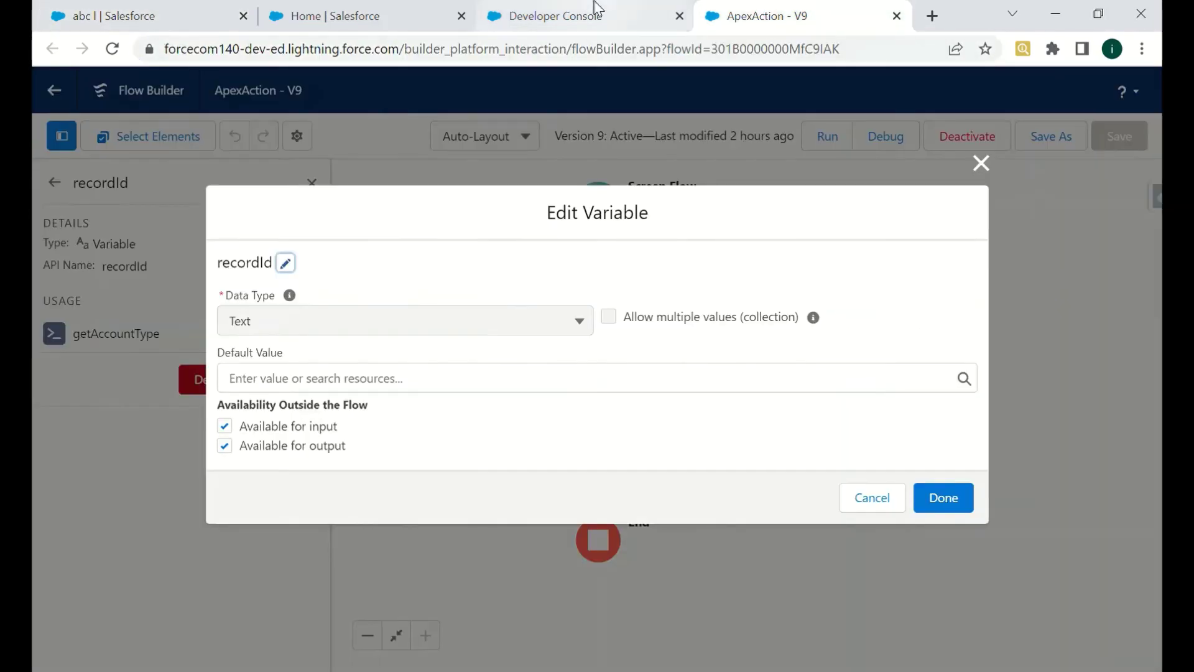
left_click(981, 163)
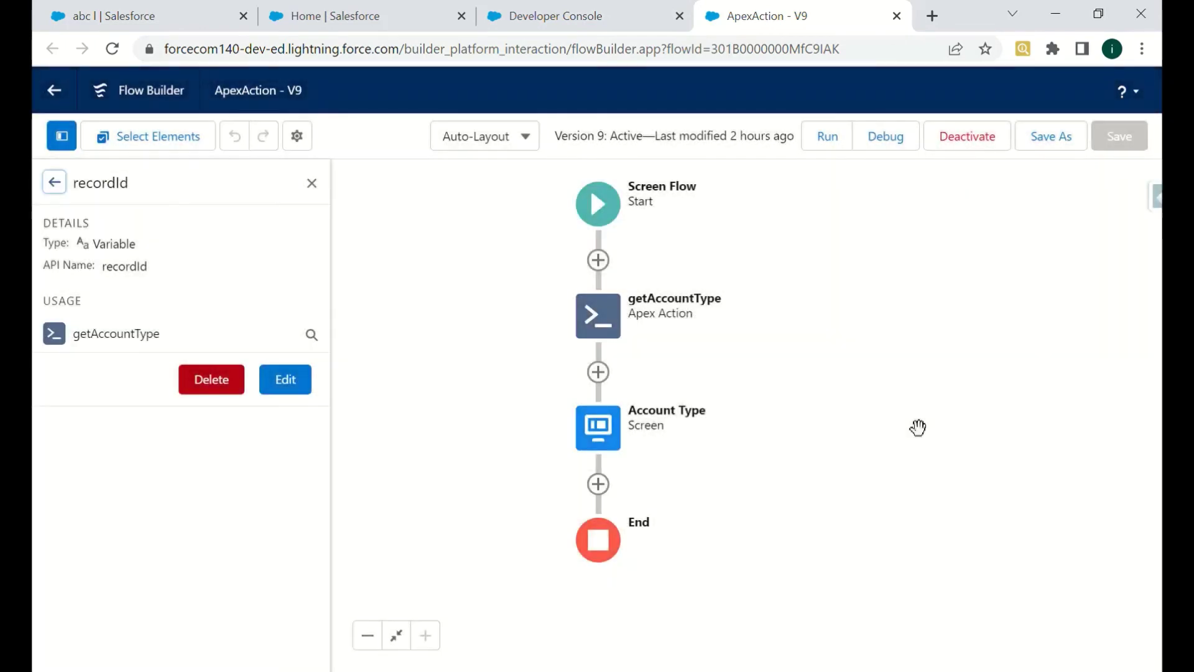
left_click(324, 199)
- Find the Contact object in Setup's Object Manager by searching for "contact", and open it
left_click(373, 15)
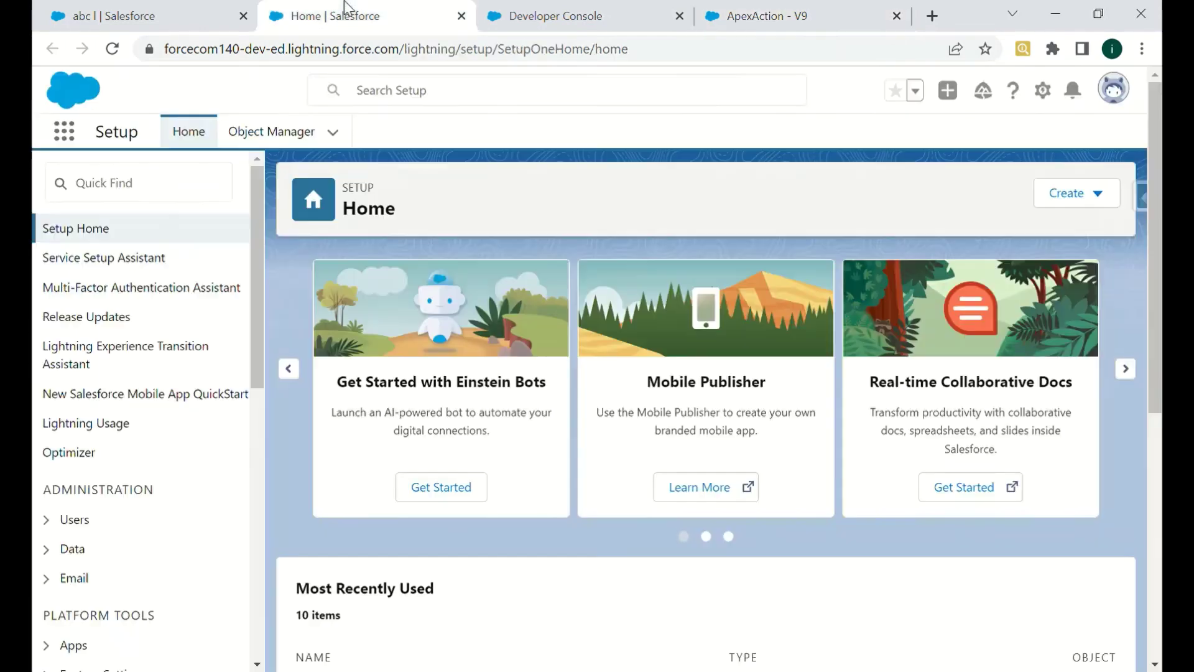
left_click(591, 14)
left_click(428, 8)
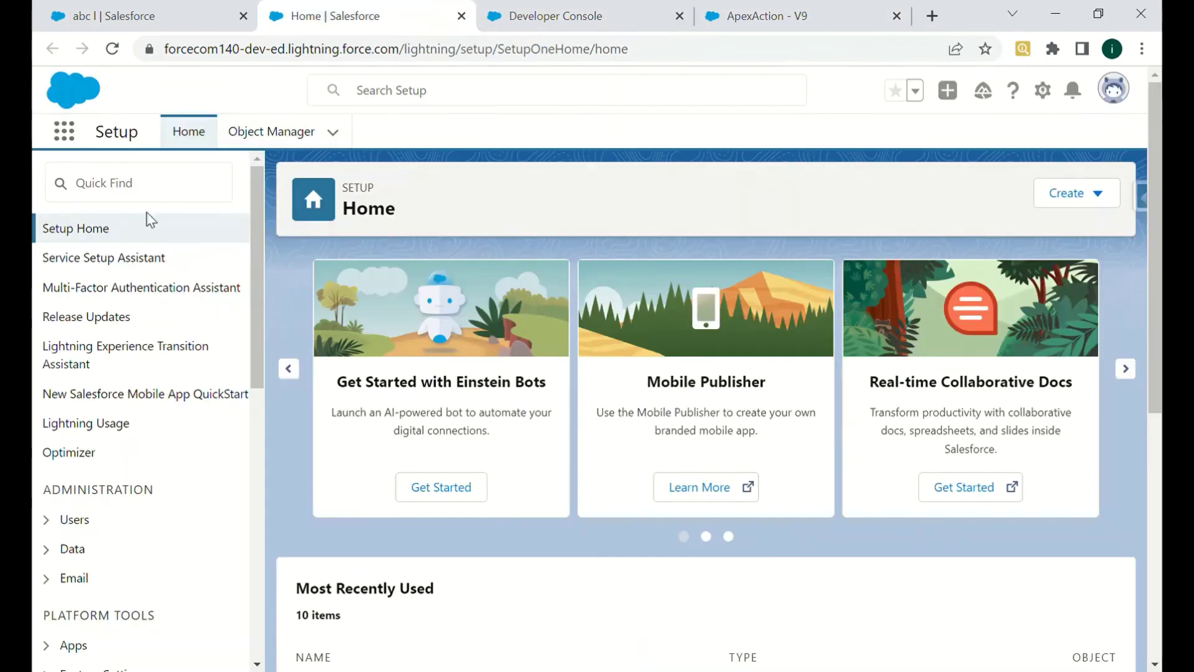
left_click(271, 131)
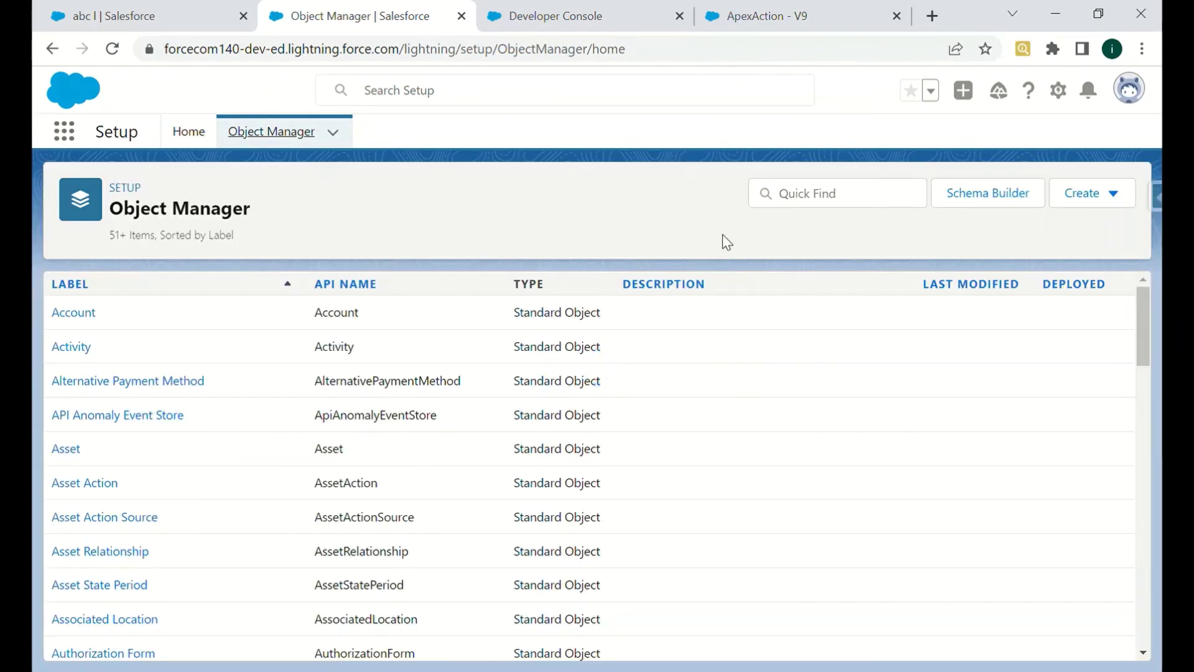
left_click(816, 195)
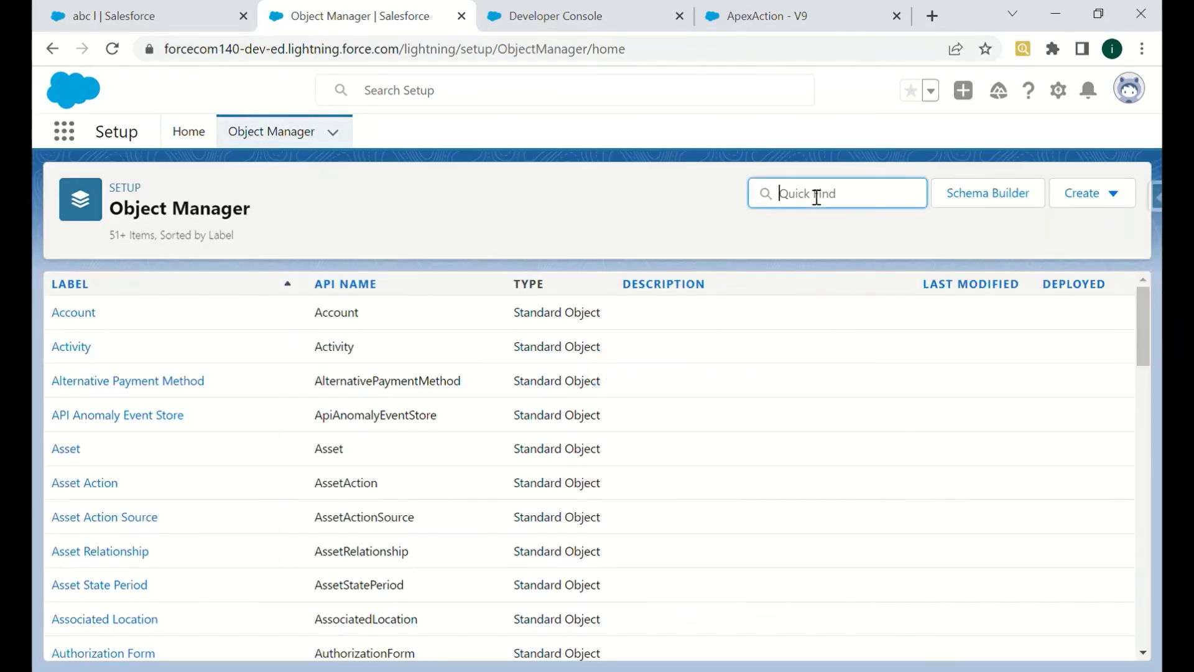
type("contact")
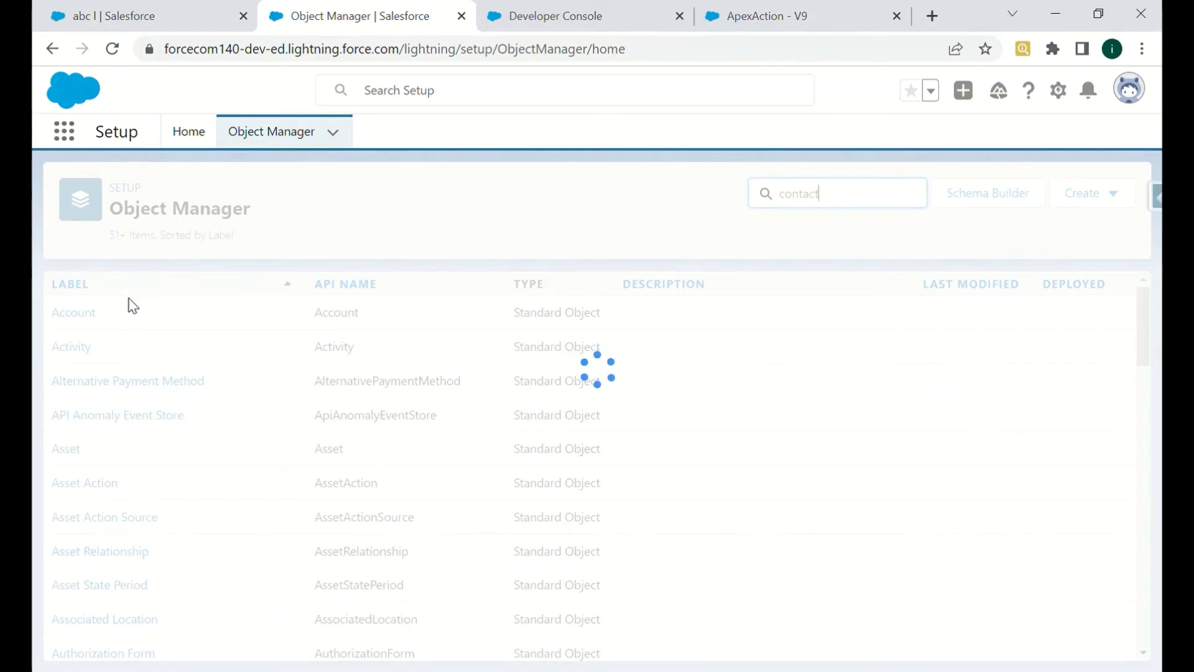
left_click(69, 321)
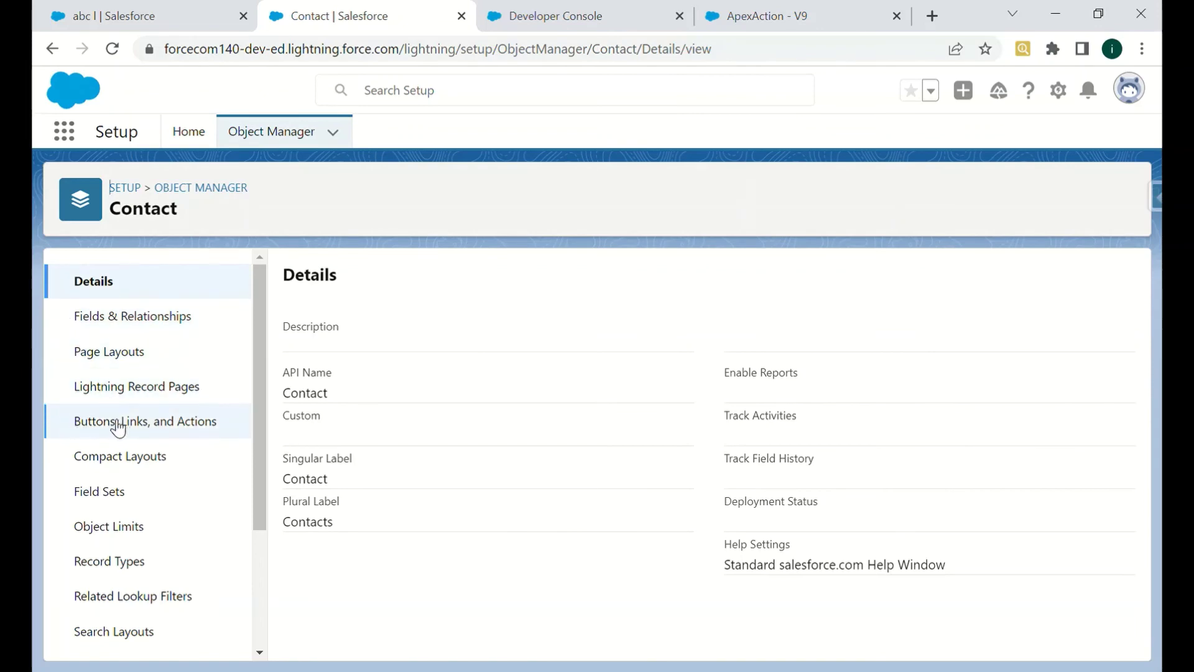
- Review the flow assigned to the Contact object's Check Account Type action, and switch back to the contact record
left_click(123, 425)
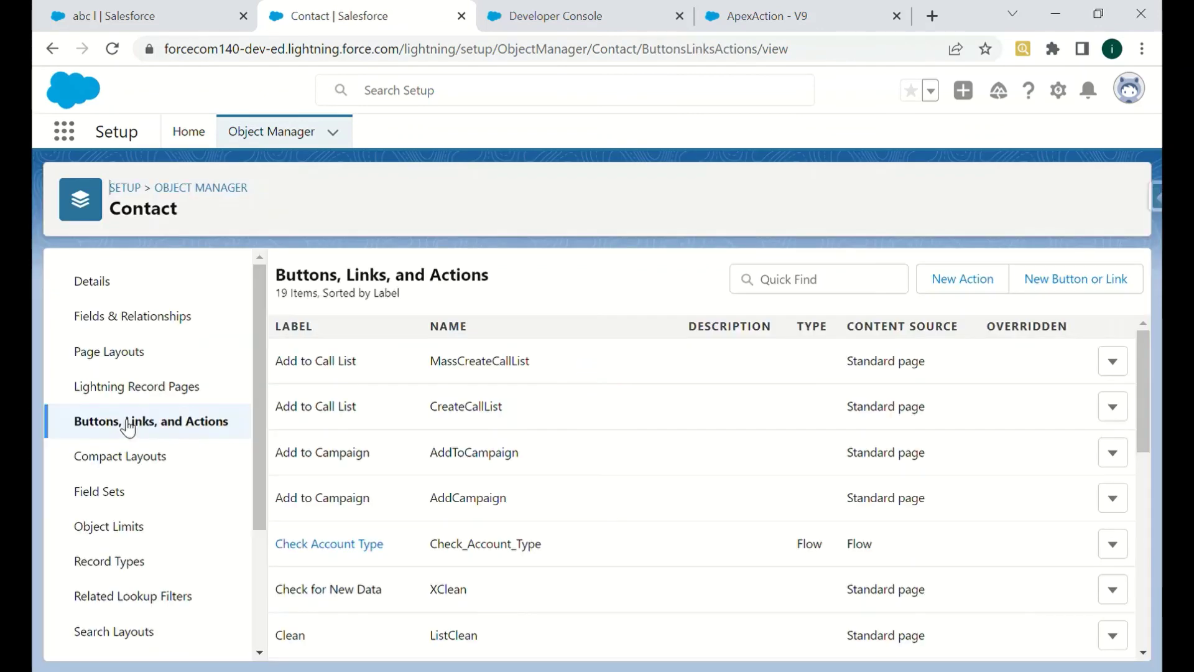
left_click_drag(1141, 359, 1133, 415)
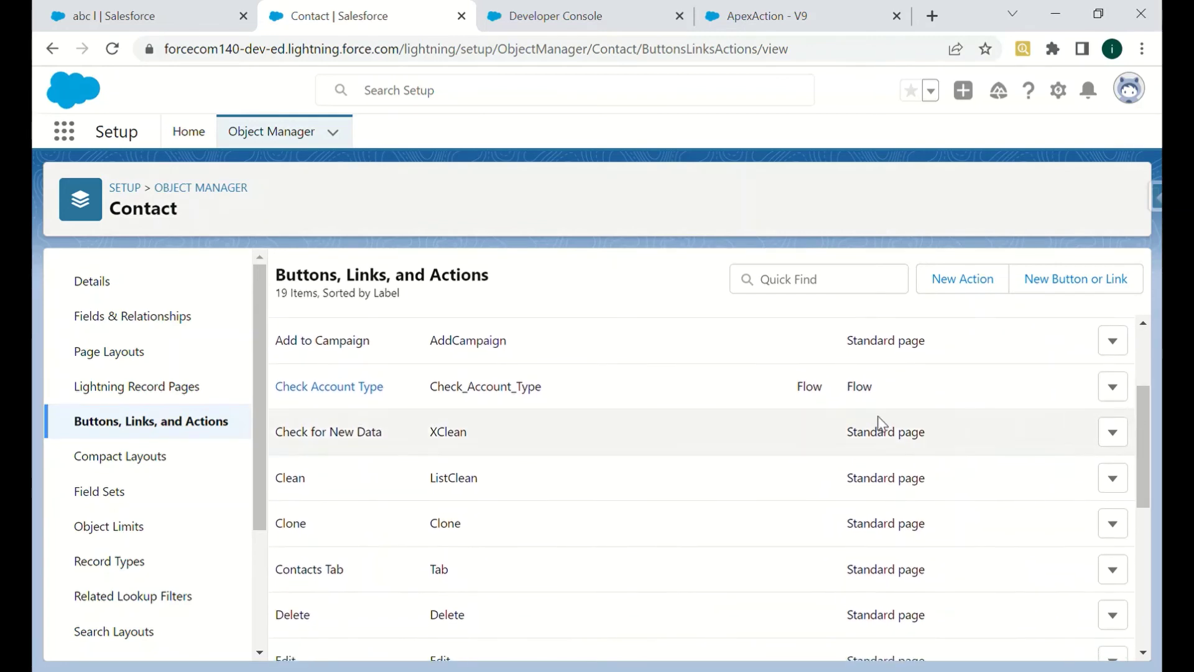
left_click(347, 399)
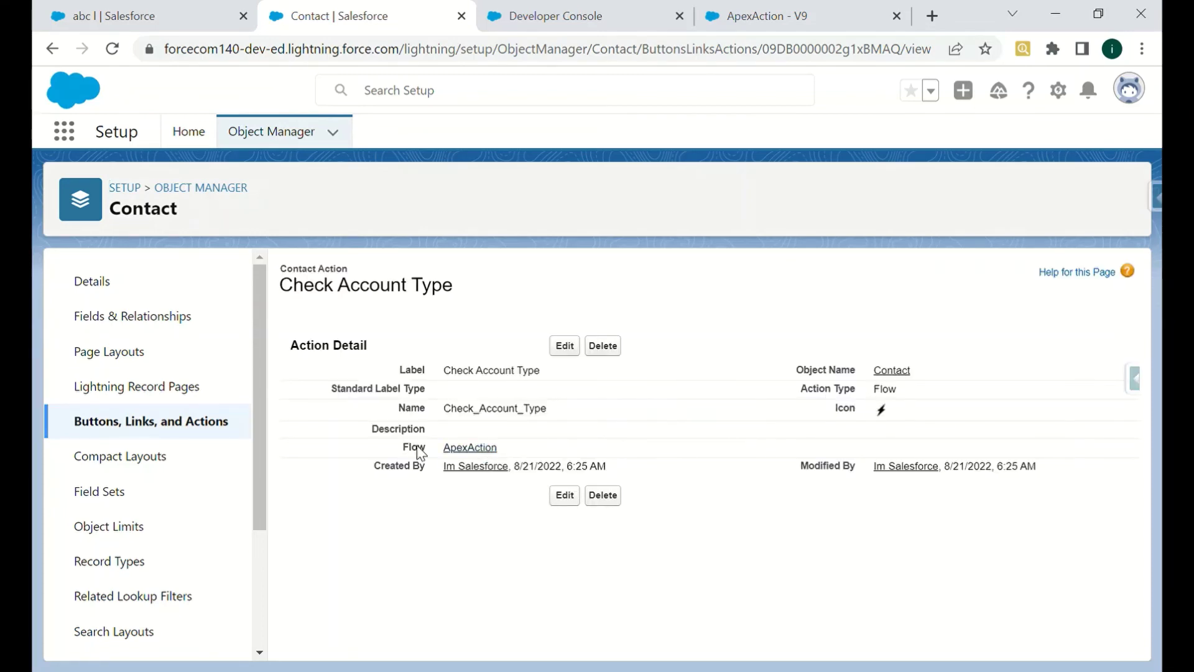
left_click_drag(395, 446, 503, 447)
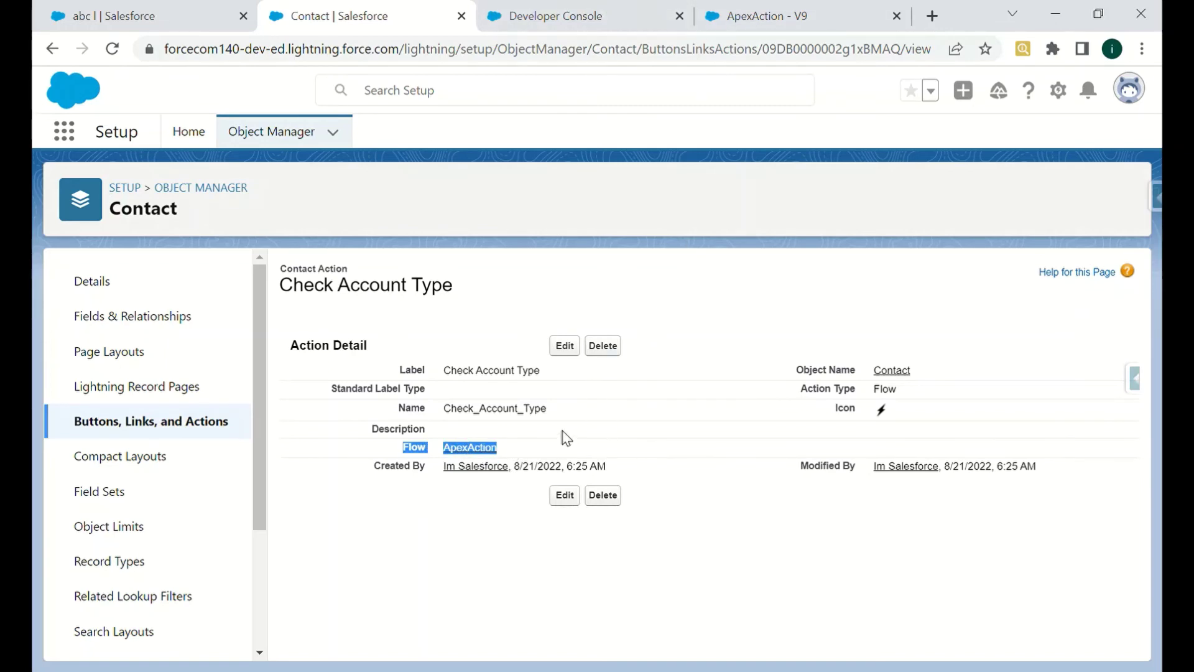
left_click(197, 7)
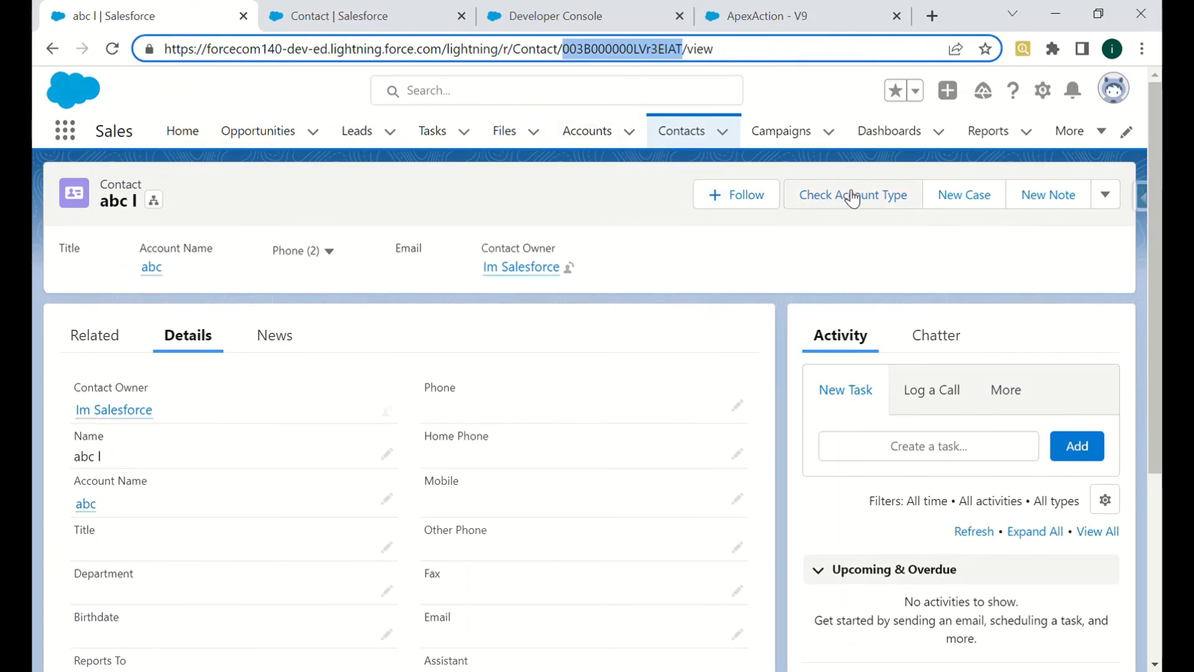
- Start a new Action element before getAccountType in the ApexAction flow and search the available actions for "get"
left_click(818, 18)
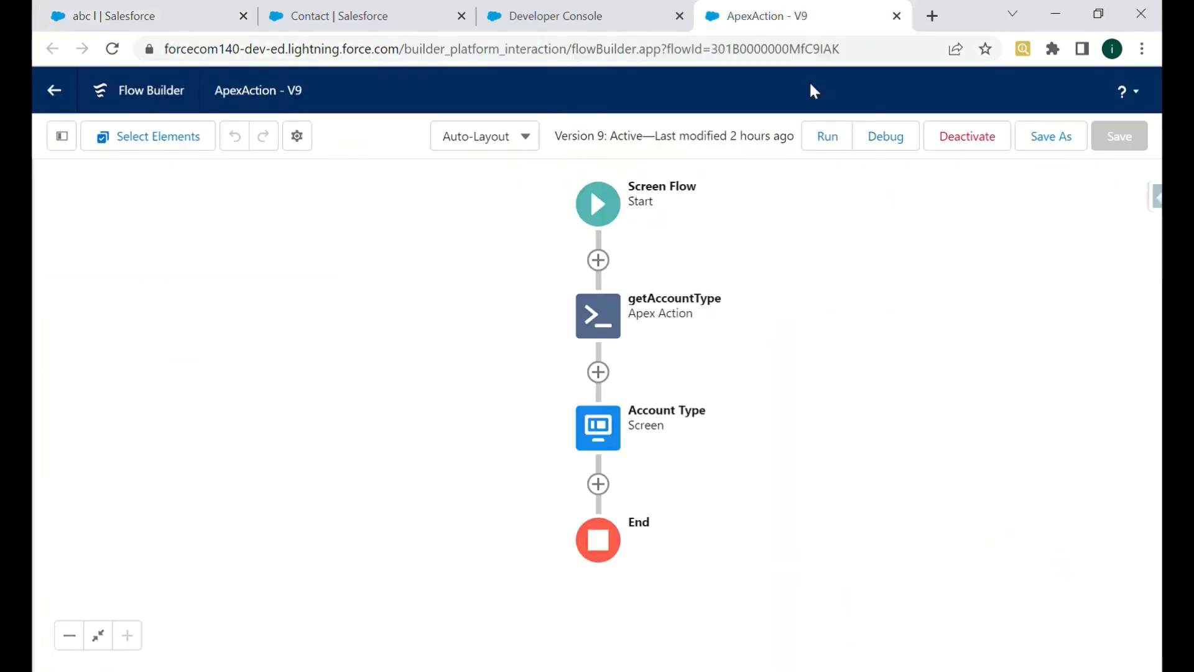
left_click(599, 262)
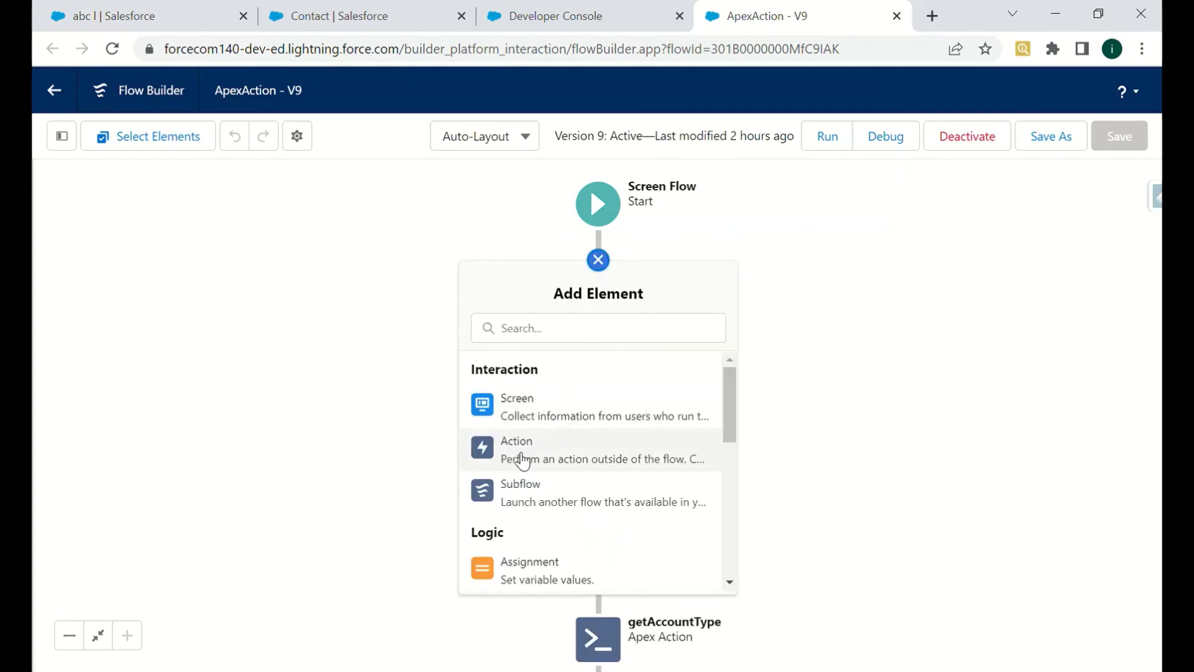
left_click(526, 451)
left_click(596, 213)
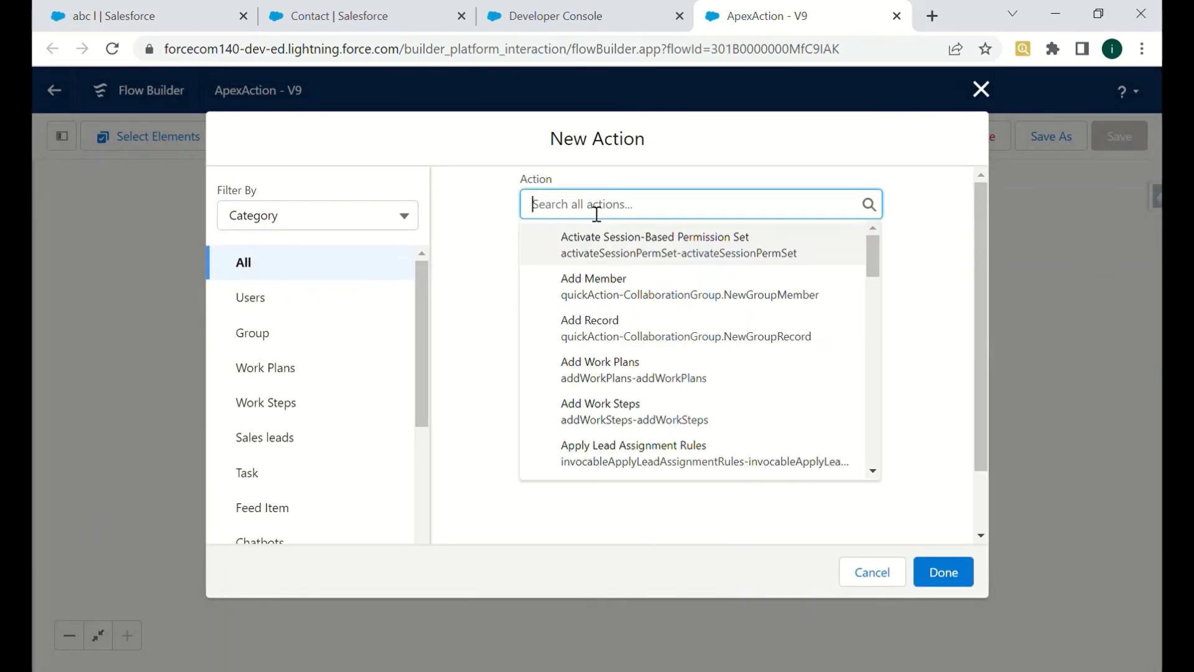
type("get")
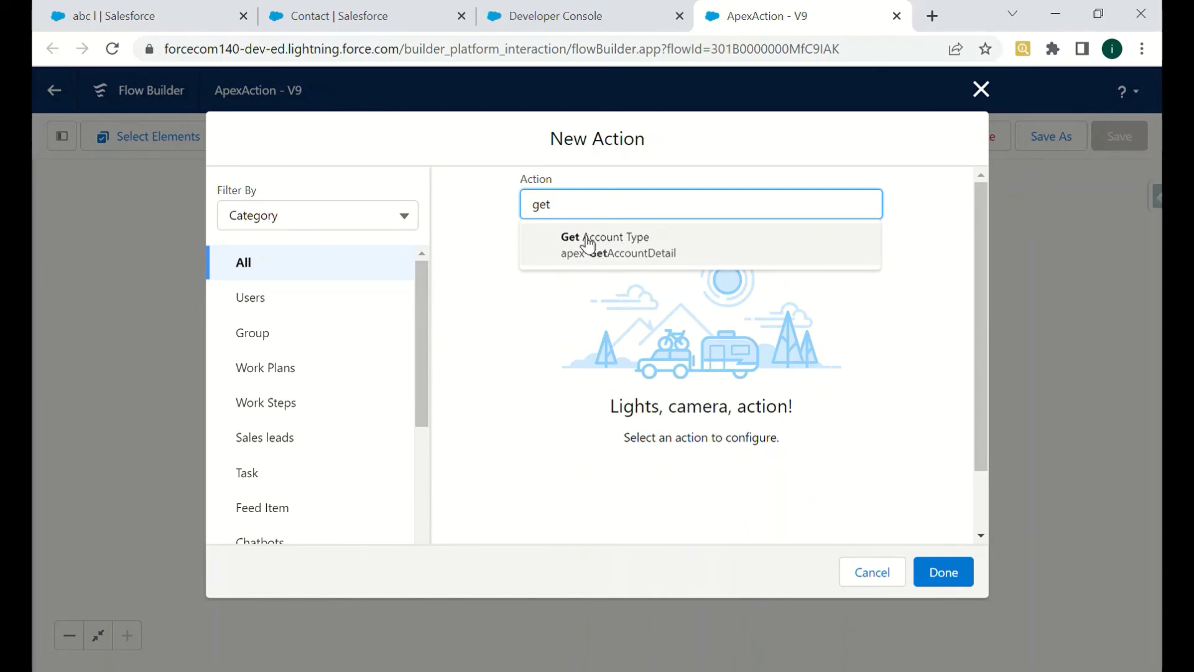
- Compare the Get Account Type entry in the action search with the invocable method's label and class name in the GetAccountDetail code
left_click(621, 9)
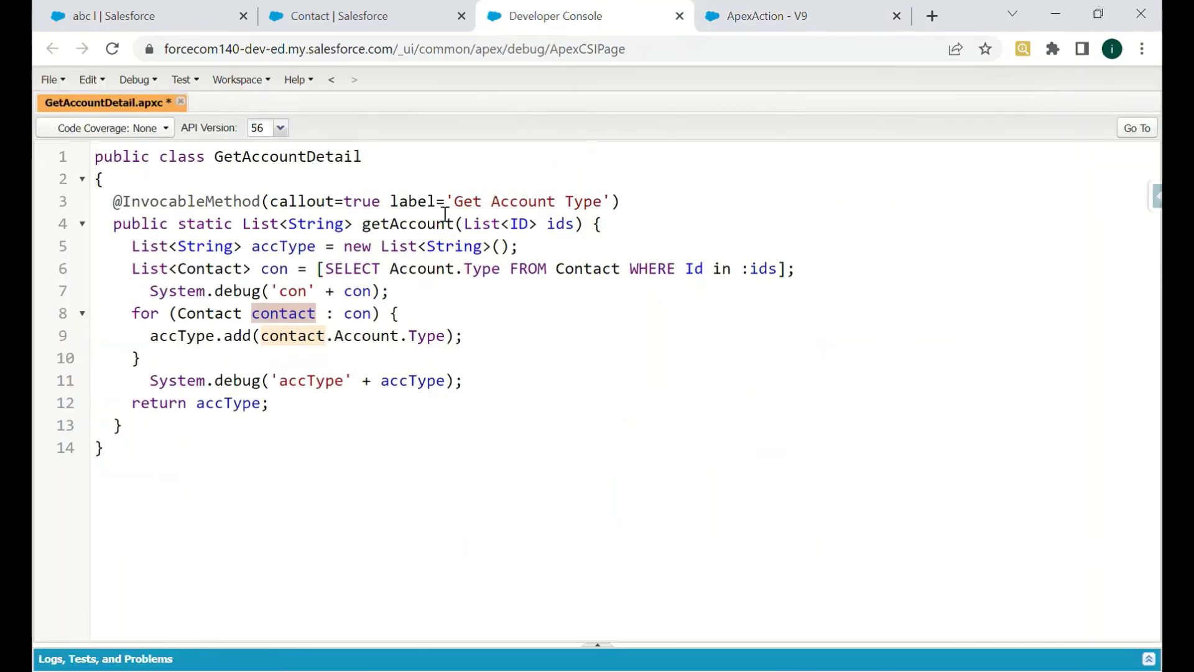
left_click_drag(391, 205, 622, 208)
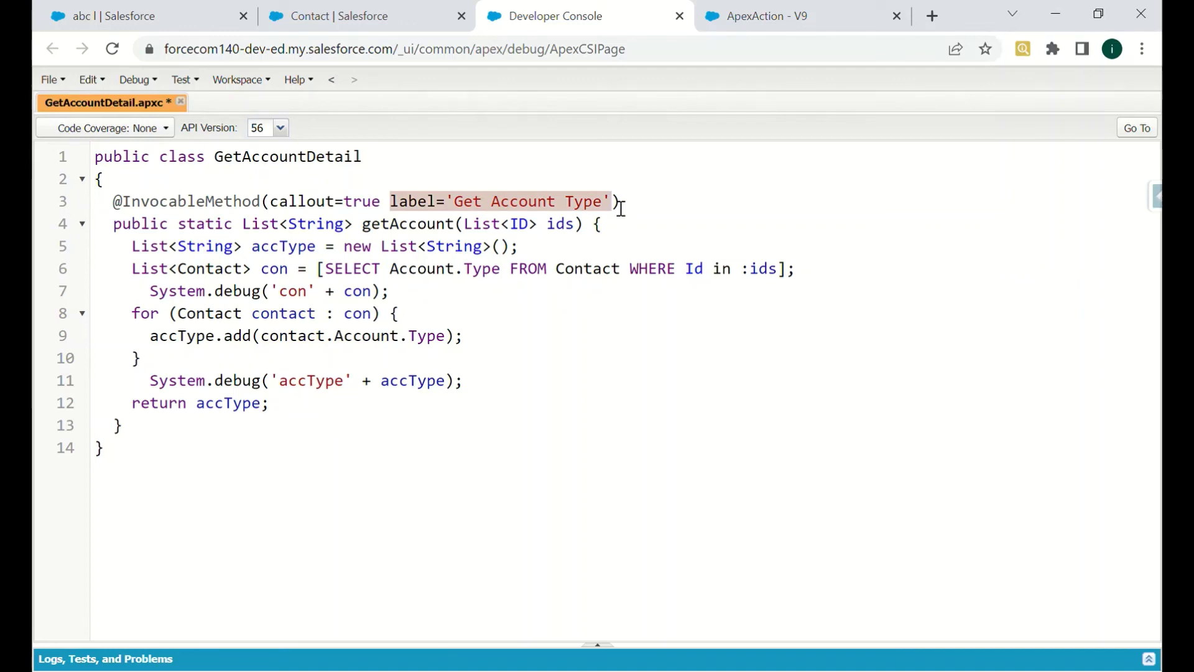
left_click(759, 15)
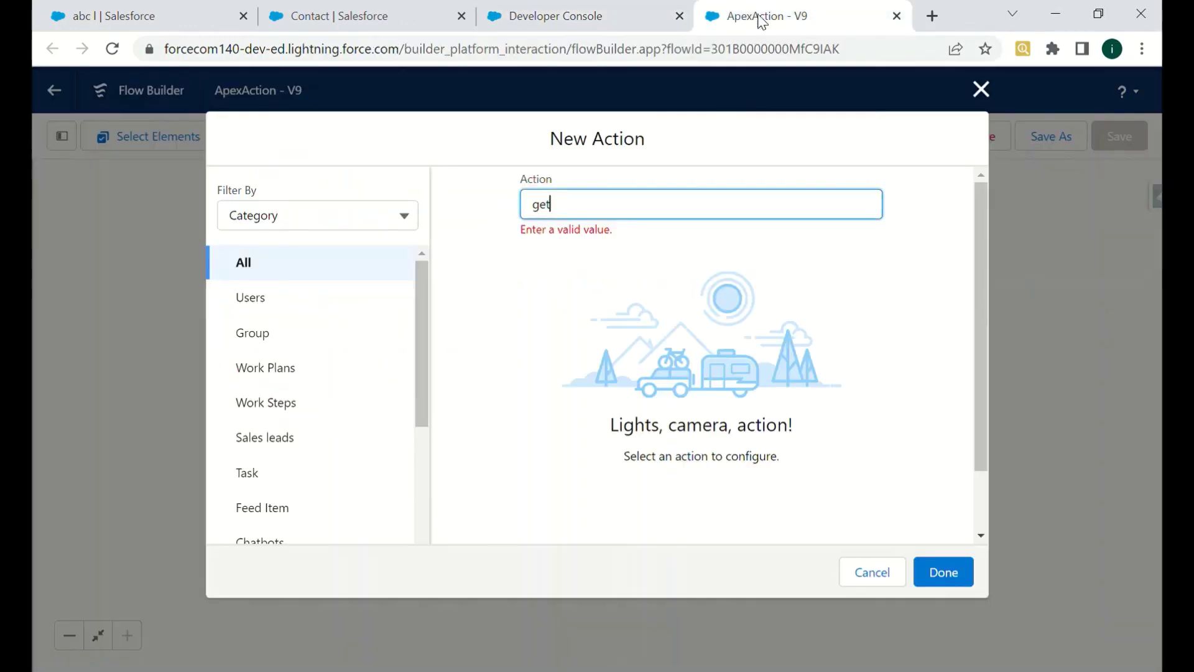
left_click(620, 218)
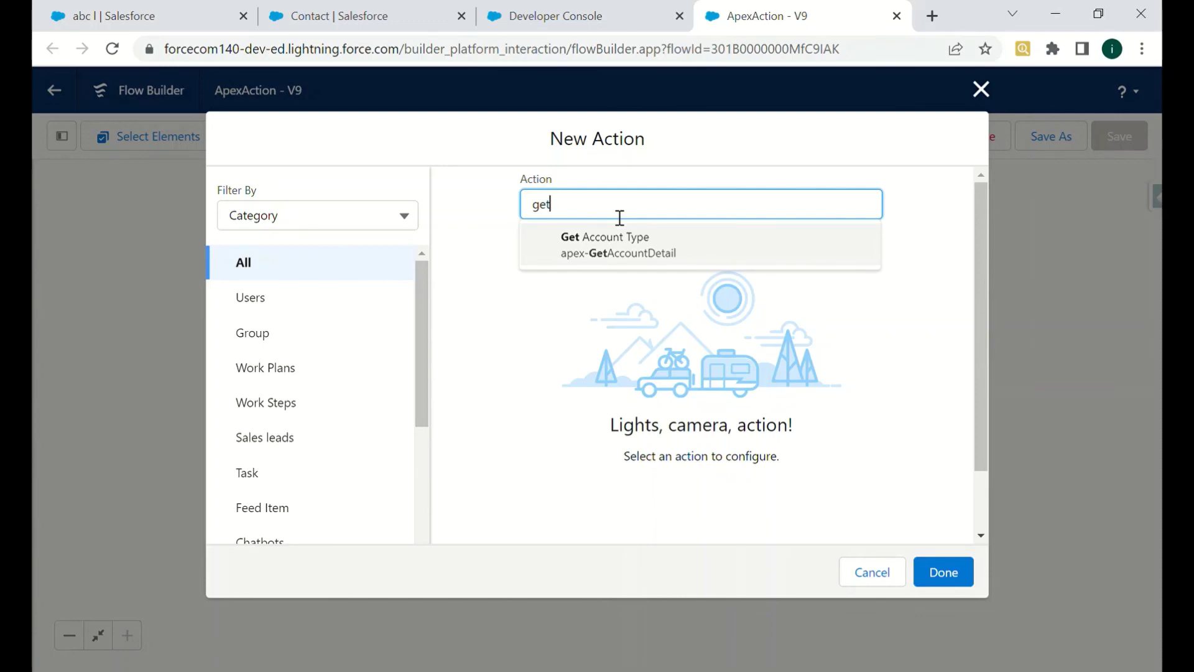
left_click(592, 18)
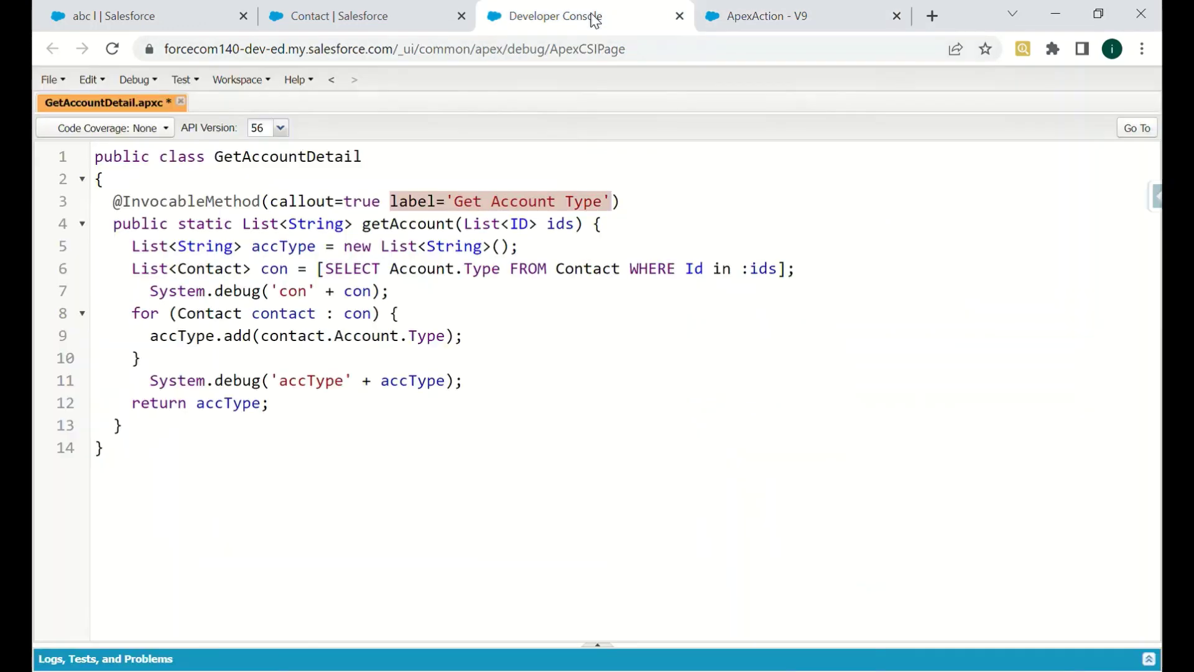
left_click(316, 159)
double_click(315, 160)
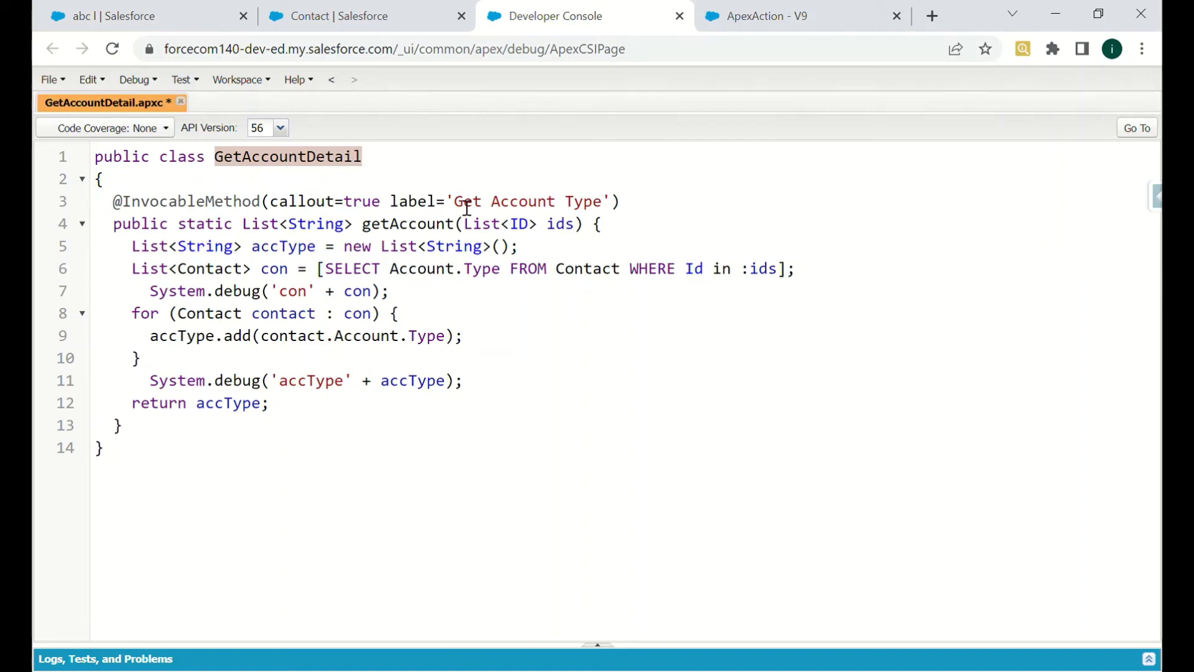
left_click(279, 14)
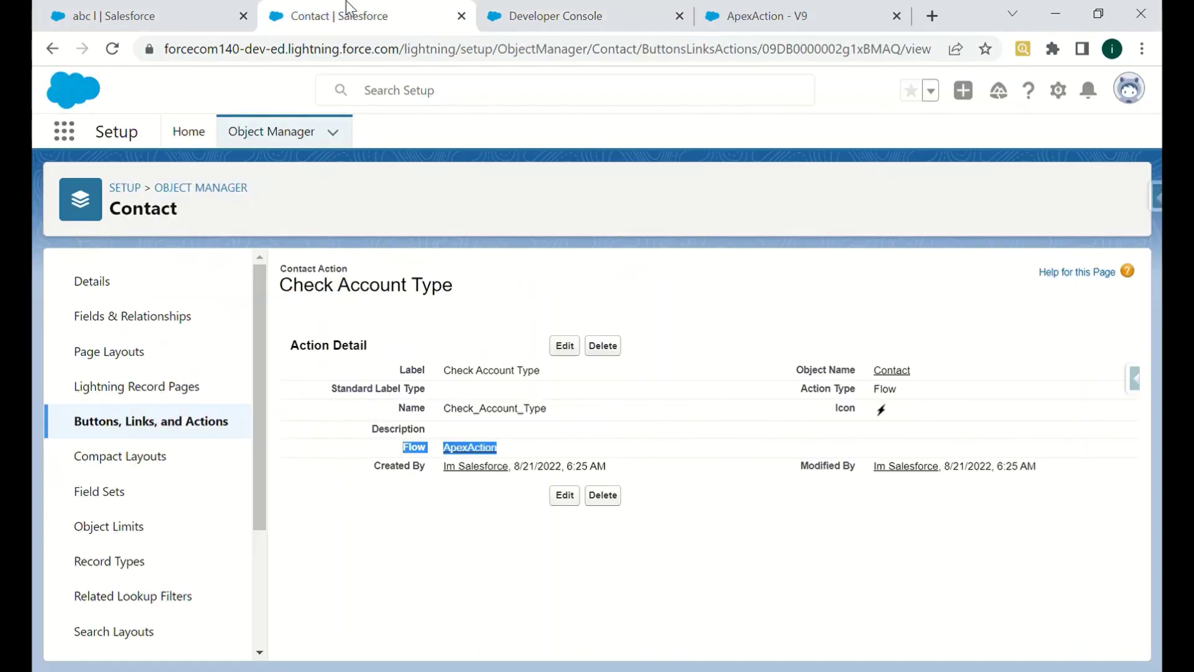
left_click(207, 9)
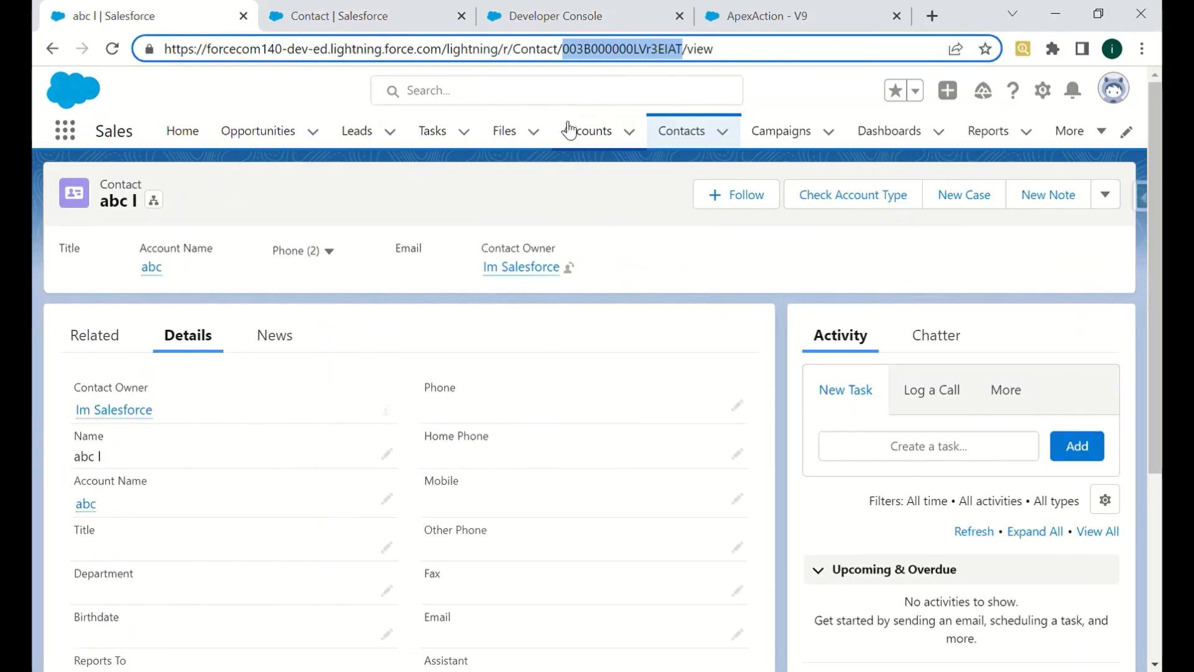
left_click(625, 17)
left_click(740, 19)
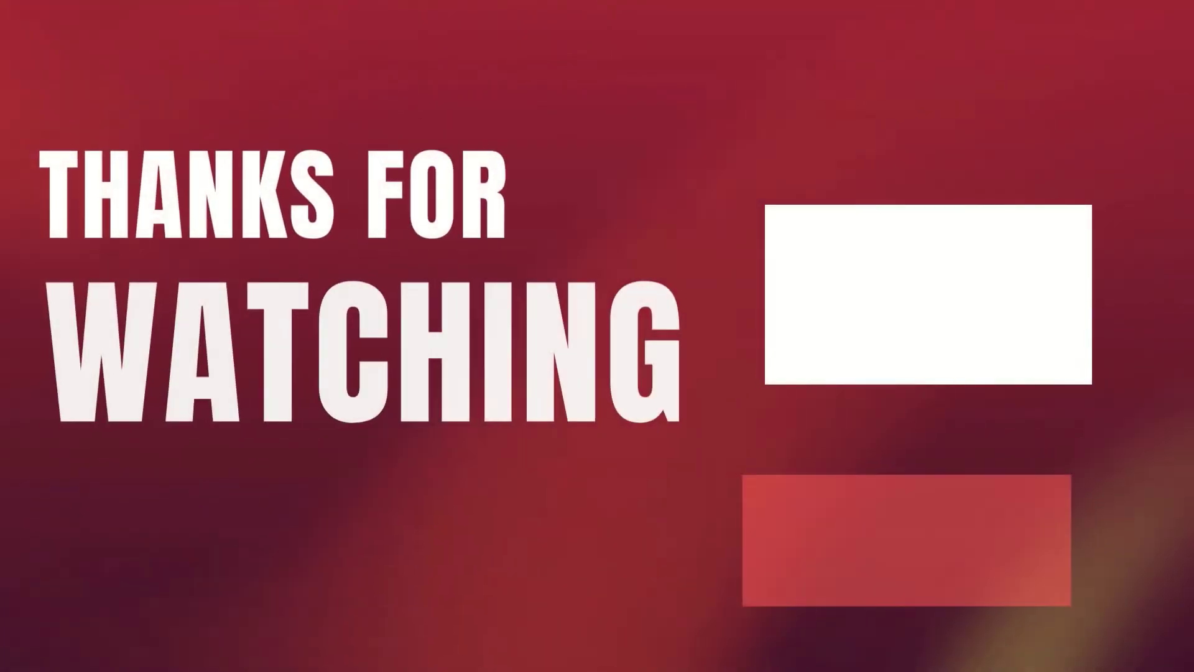